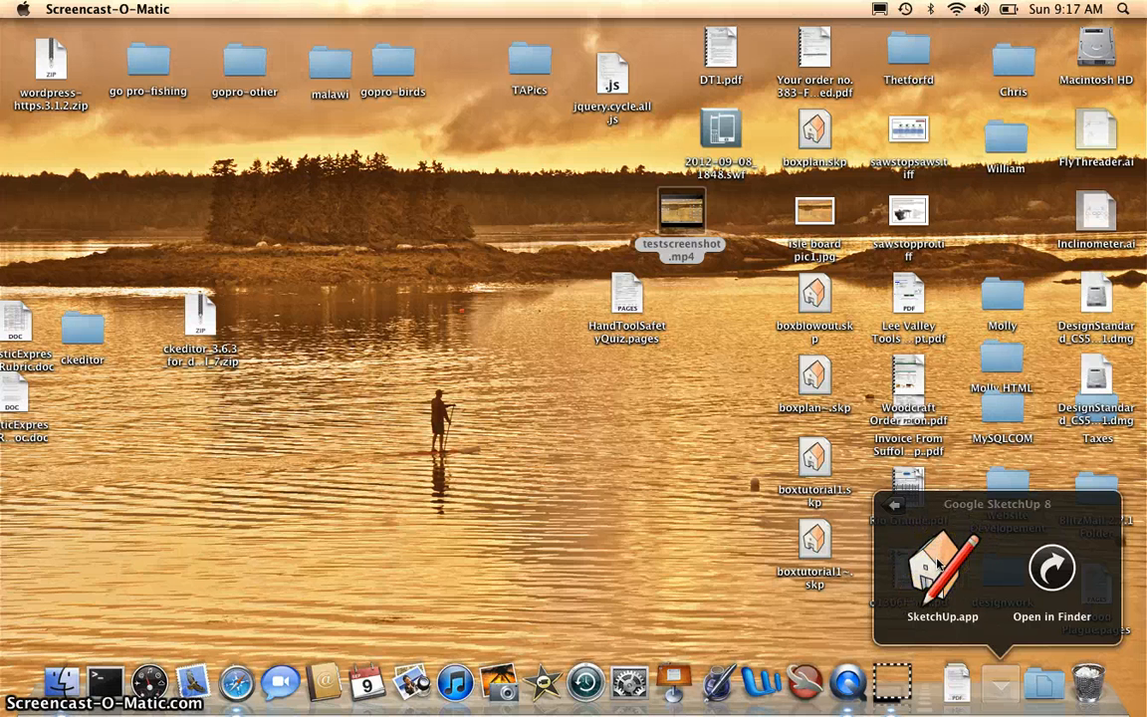
Launch SketchUp and start a new model with the Product Design and Woodworking - Inches template
click(937, 564)
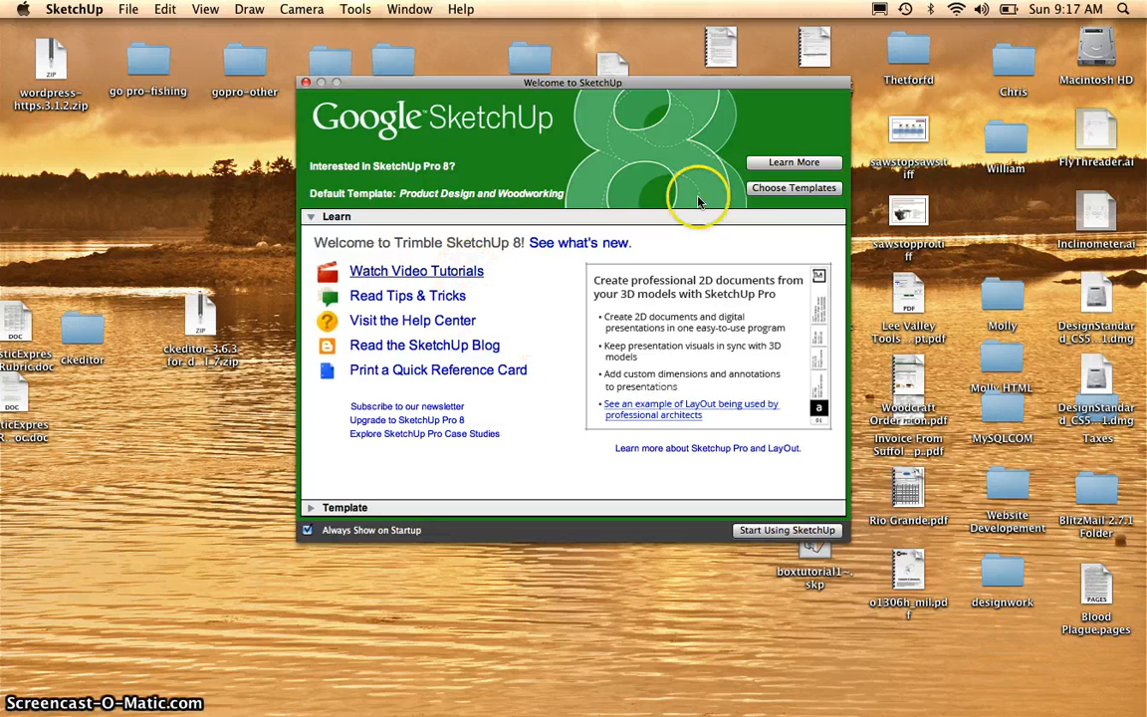
click(807, 190)
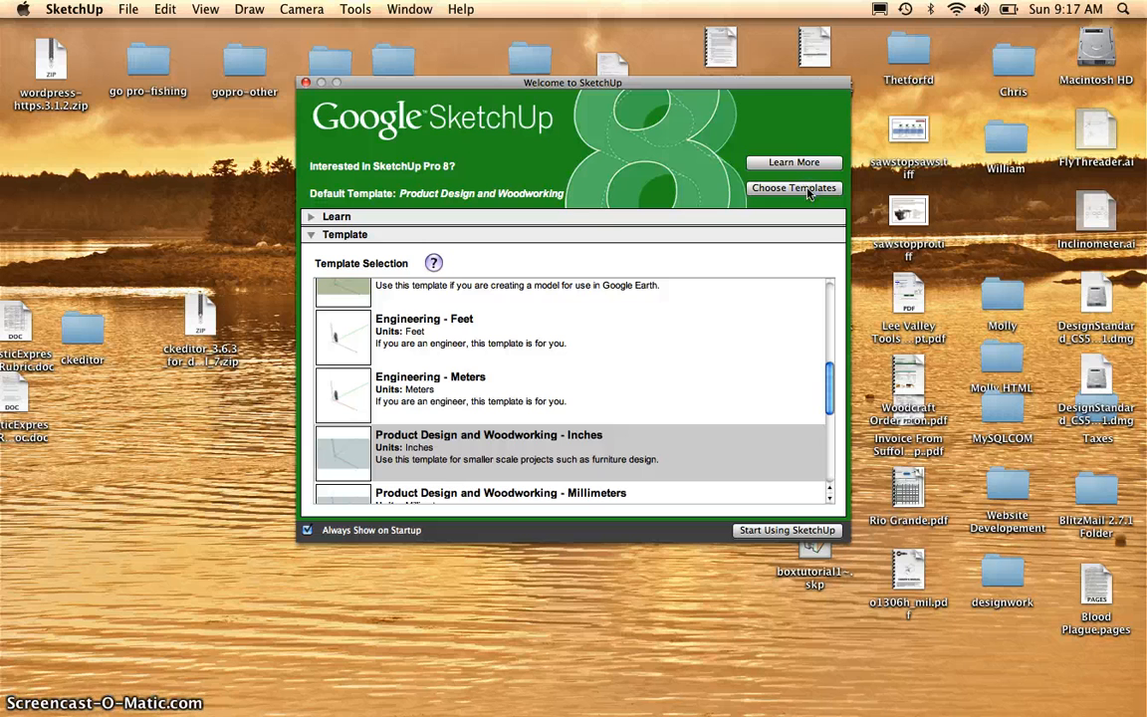
drag(830, 304, 832, 392)
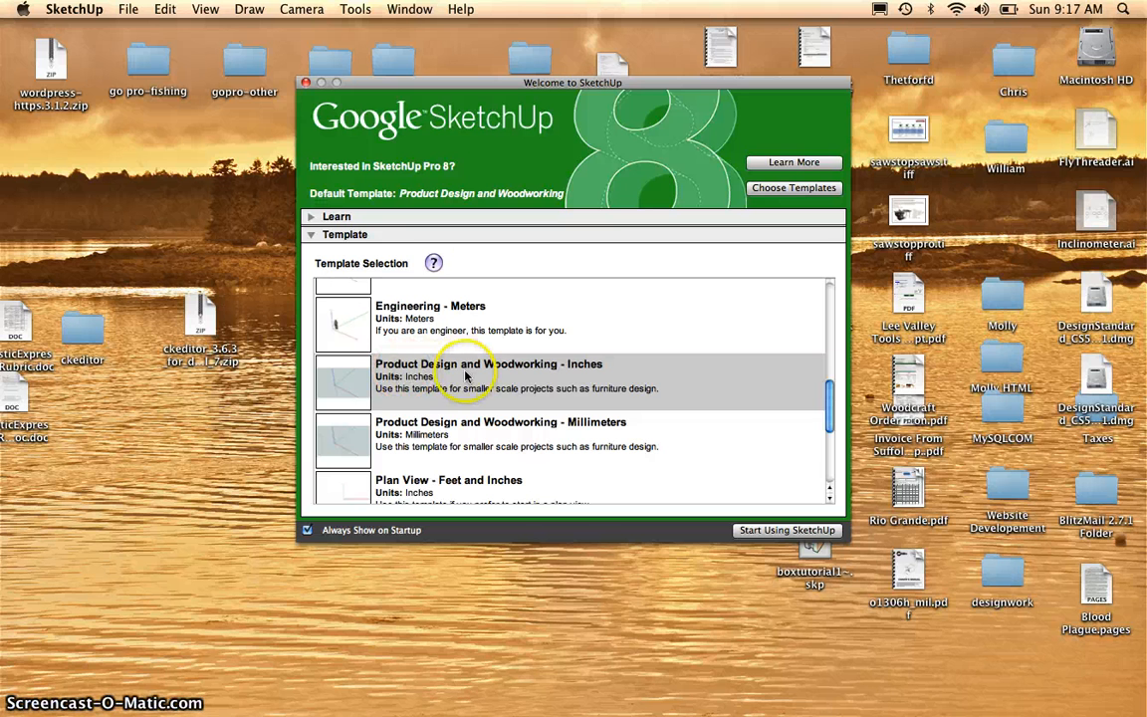
click(333, 371)
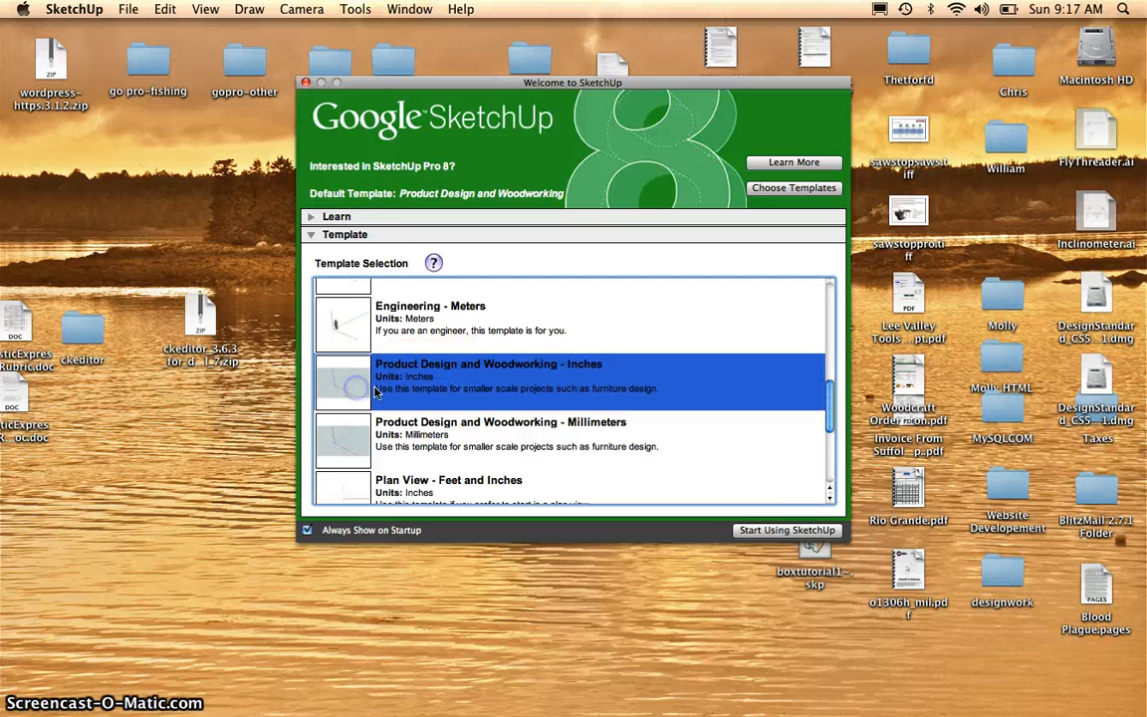
click(793, 531)
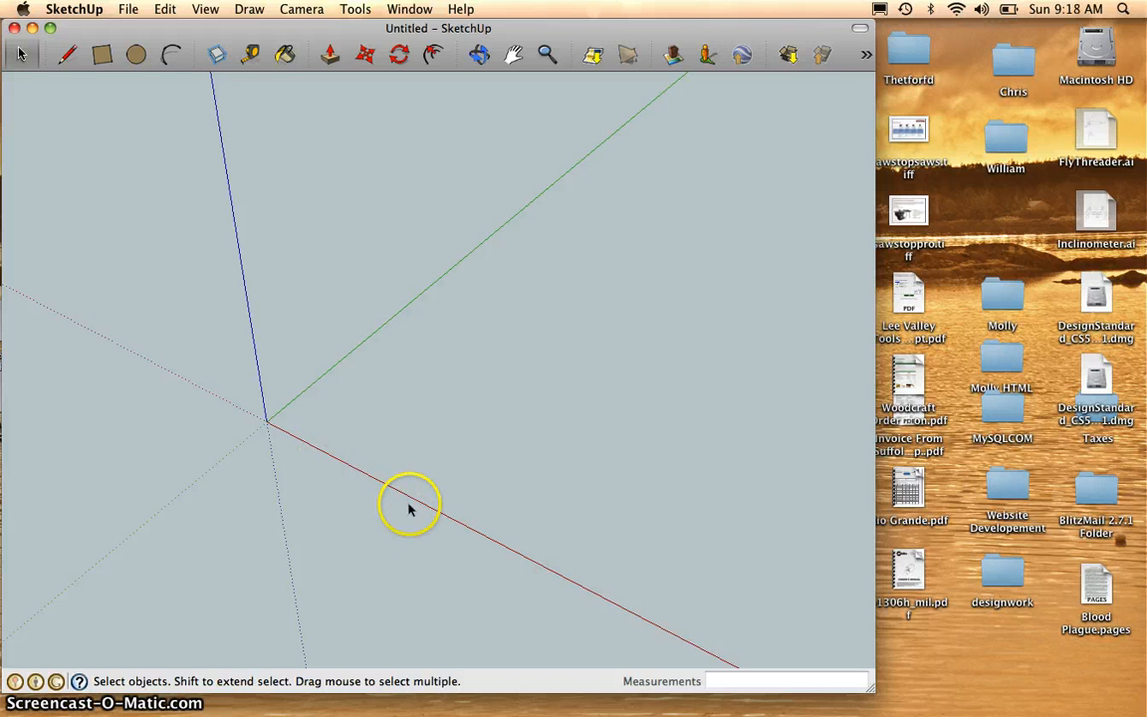
Show the Large Tool Set palette beside the drawing area
click(206, 10)
mouse_move(211, 30)
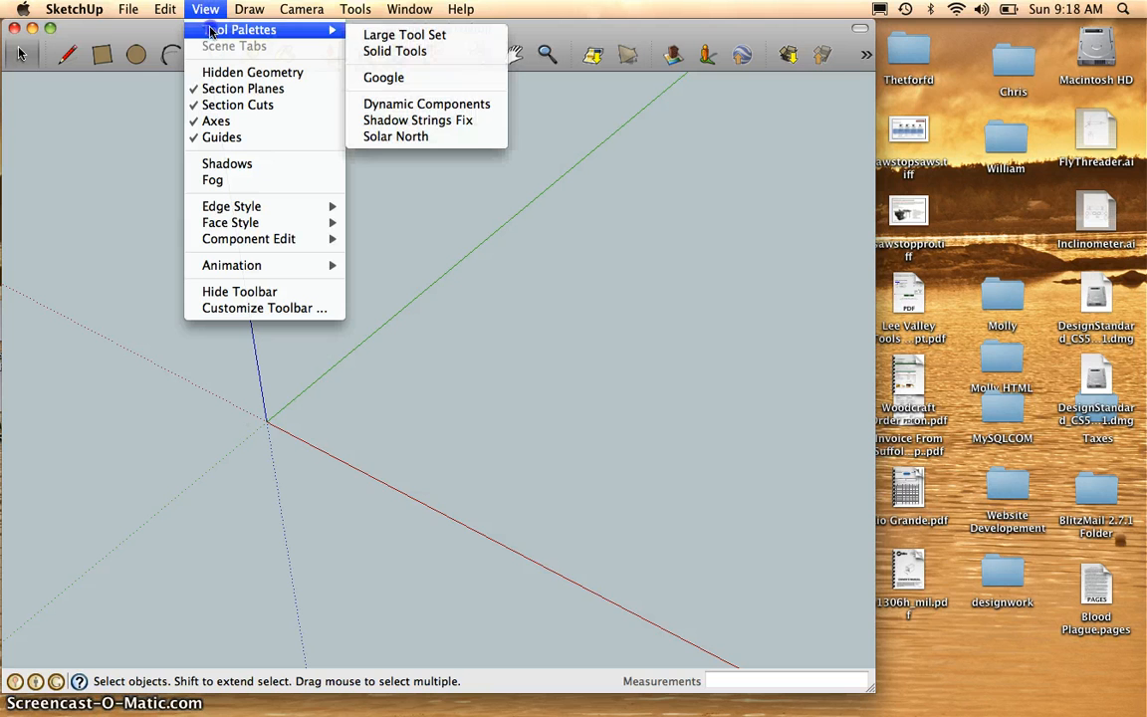
click(440, 35)
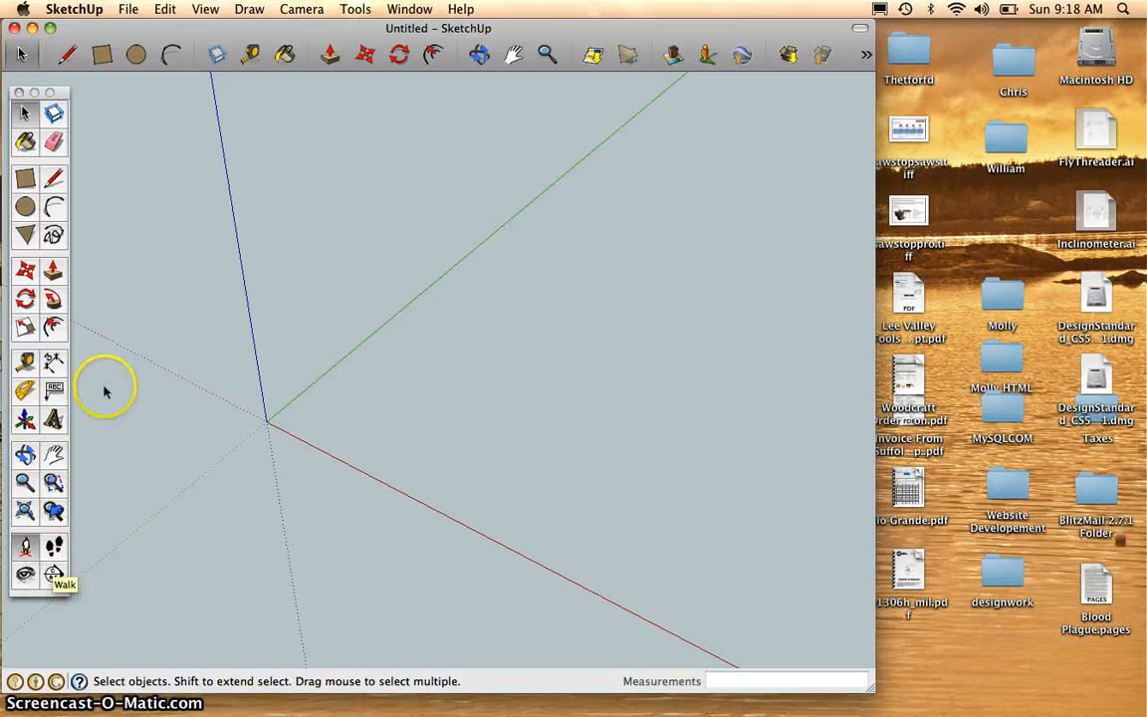
Draw a rectangle about 62 by 45 inches on the ground plane between the red and green axes
click(103, 56)
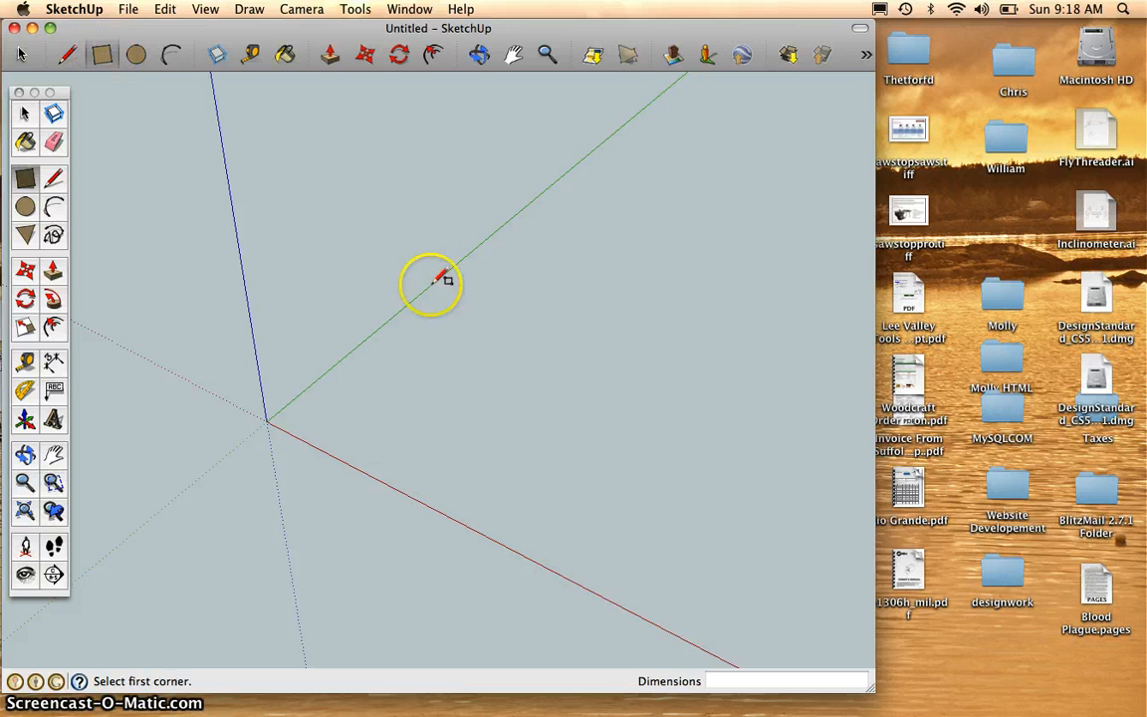
click(385, 370)
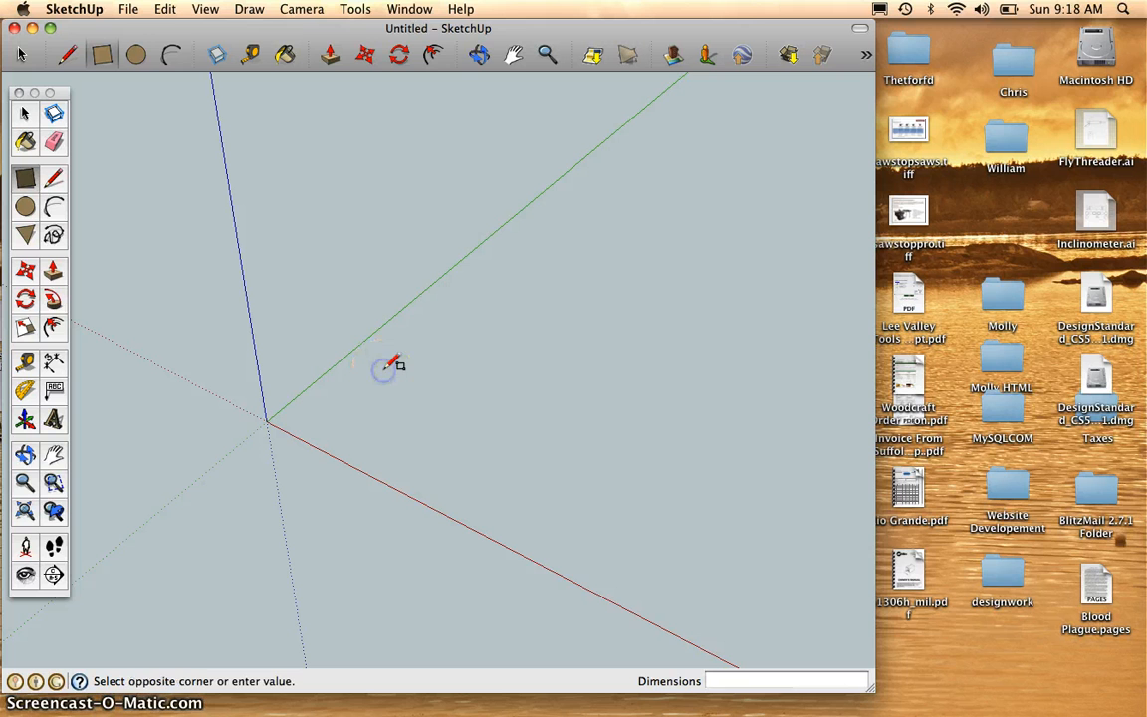
click(772, 362)
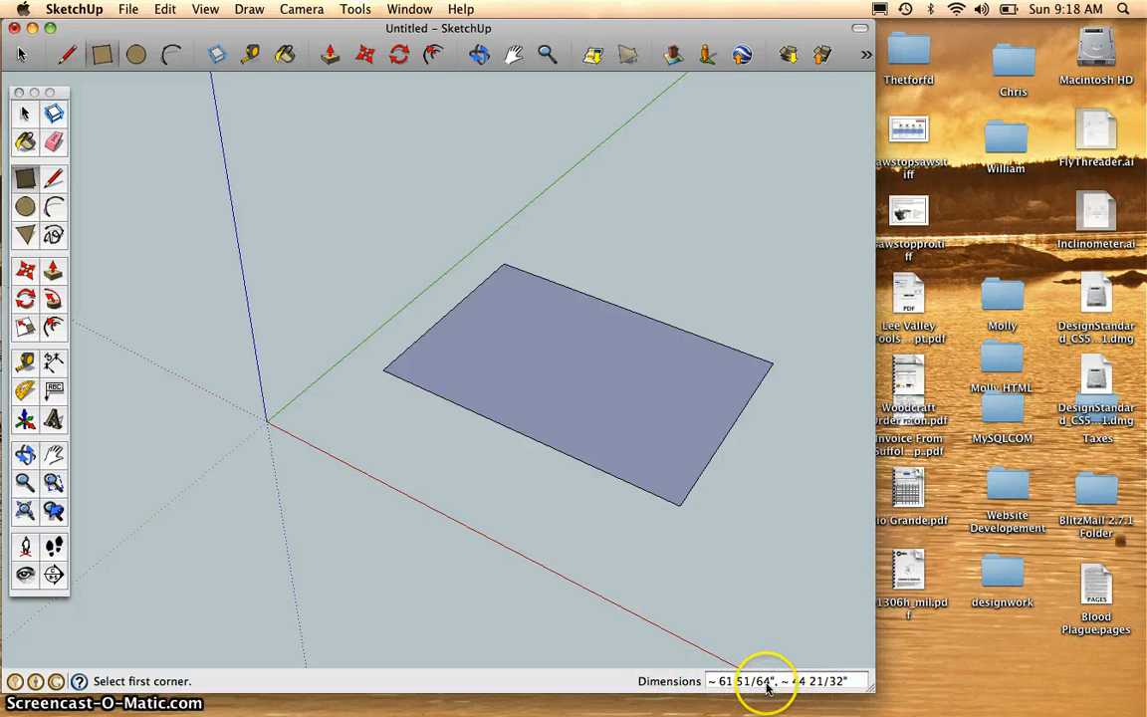
Set the rectangle's dimensions to 80 by 50 inches
double_click(819, 681)
drag(819, 682, 681, 692)
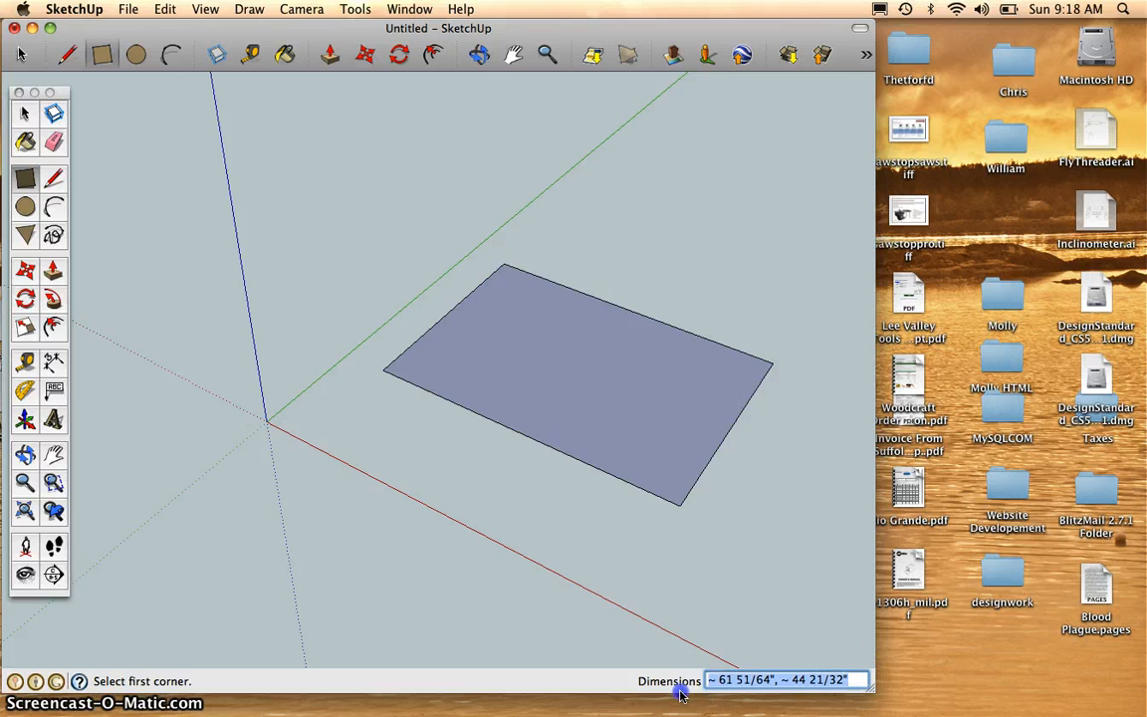
text(80)
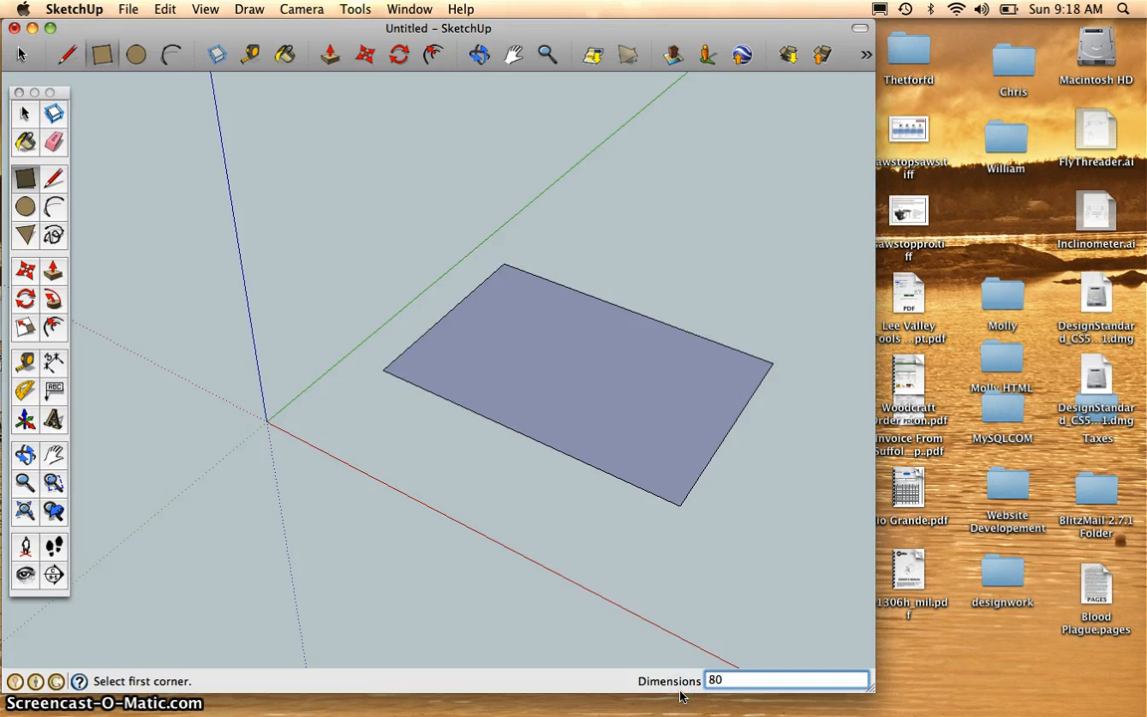
text(,50)
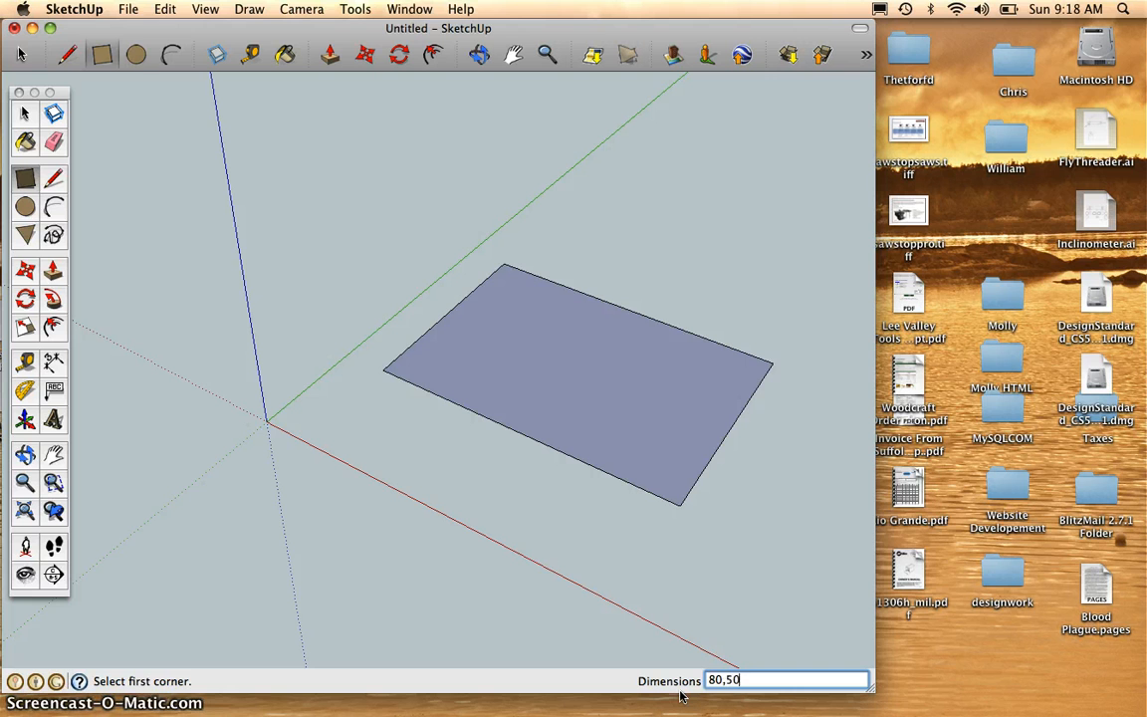
key(Return)
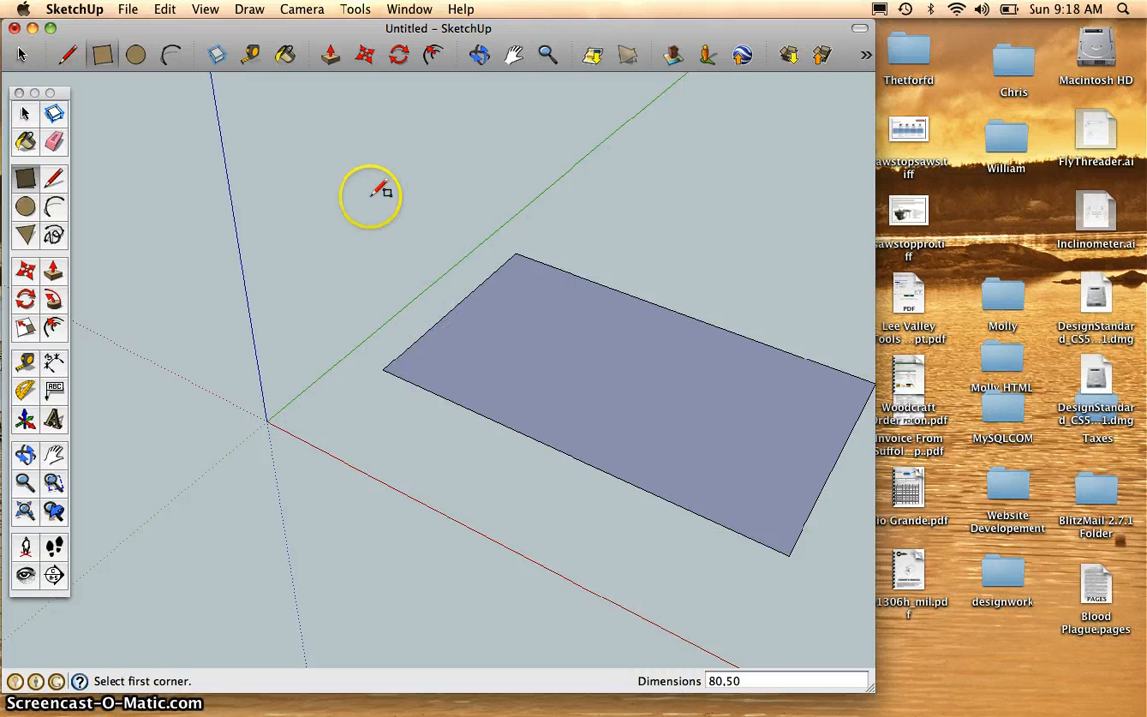
Divide the face with a 40 by 25 inch rectangle at the corner nearest the origin and an adjoining 40 by 12 1/2 inch rectangle
click(386, 370)
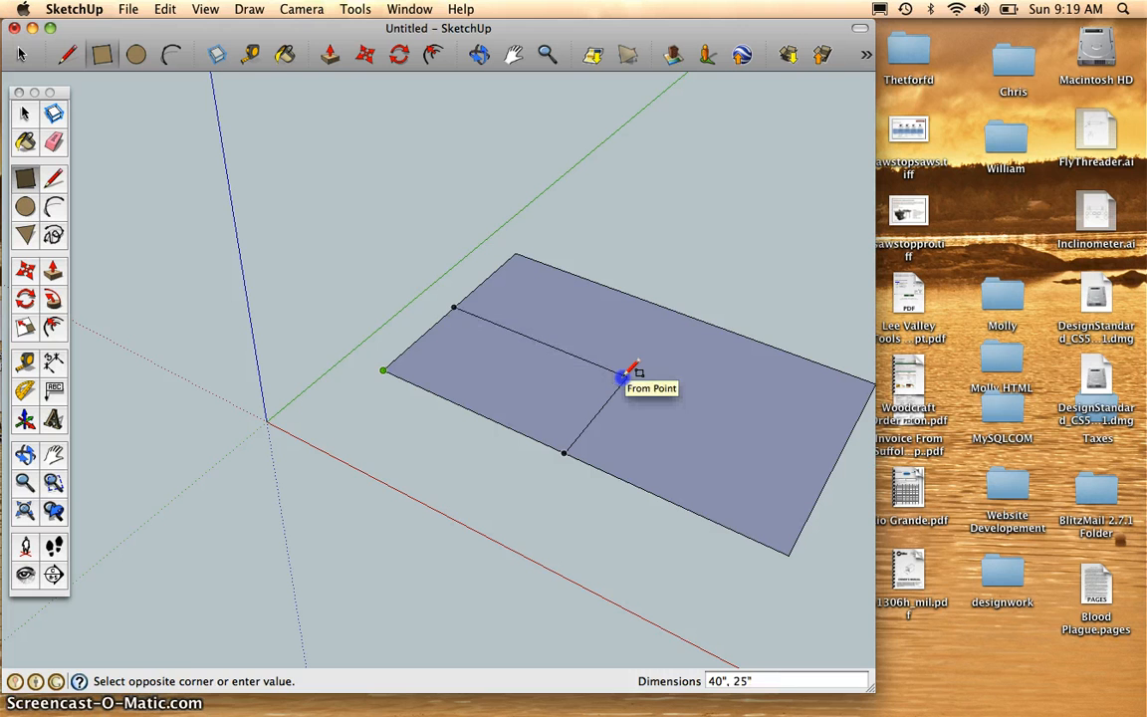
click(624, 374)
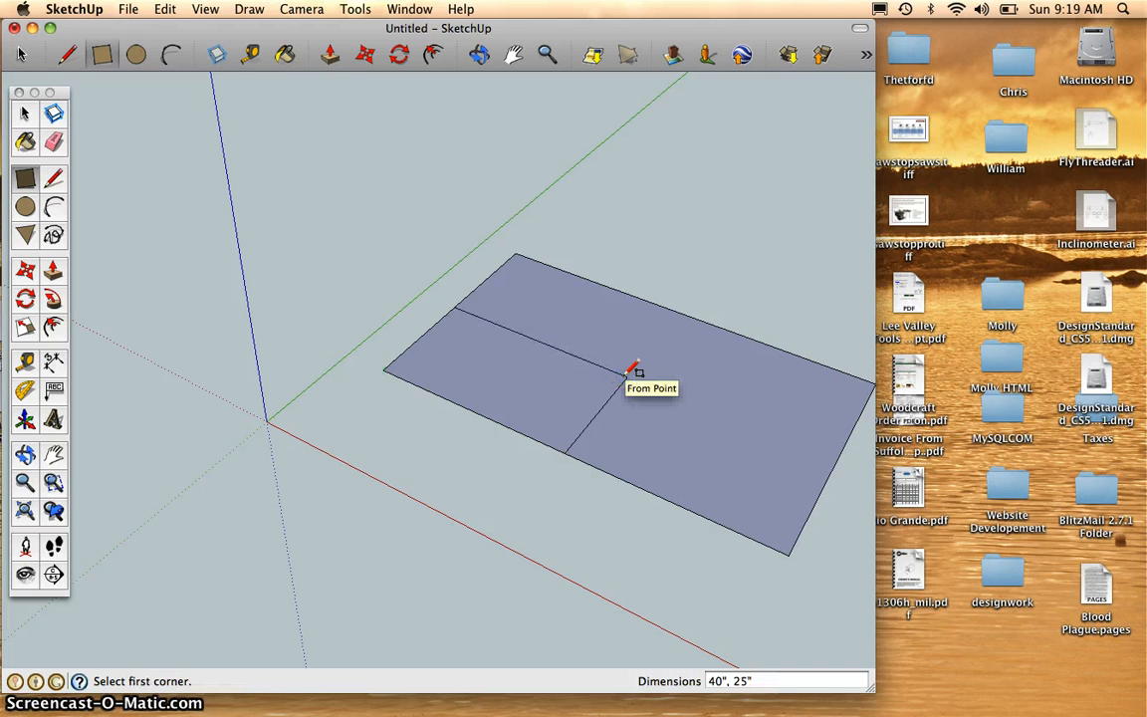
click(565, 451)
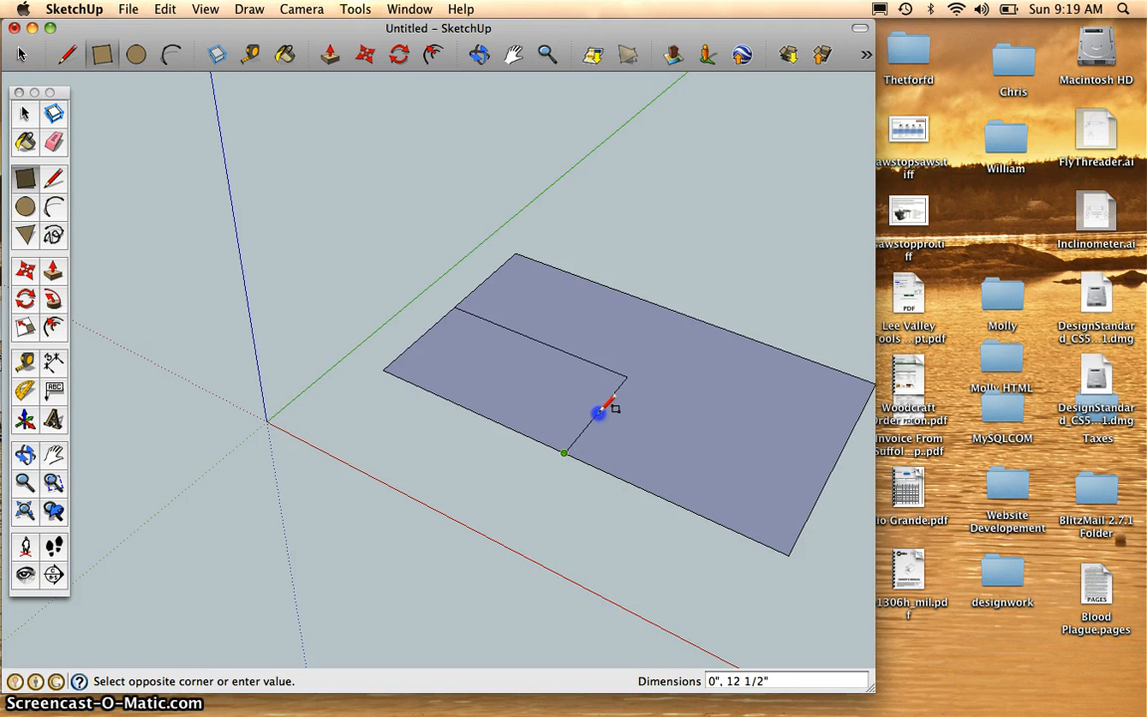
click(819, 505)
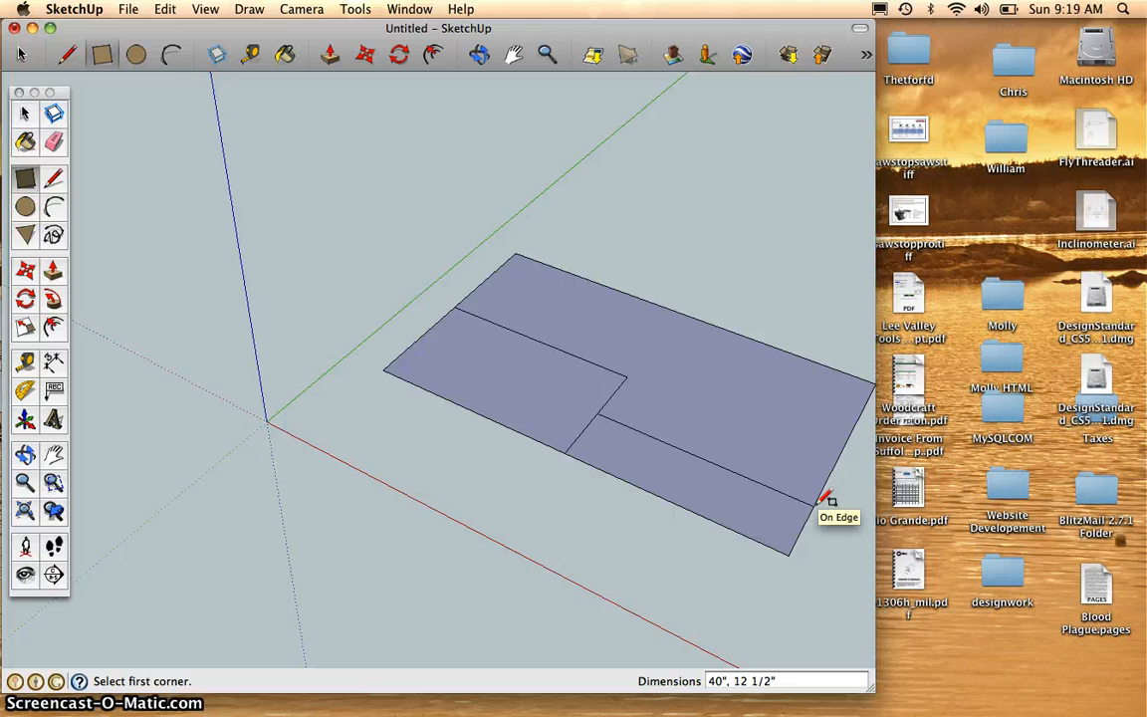
Select each of the three faces in turn to check that they are separate
click(25, 115)
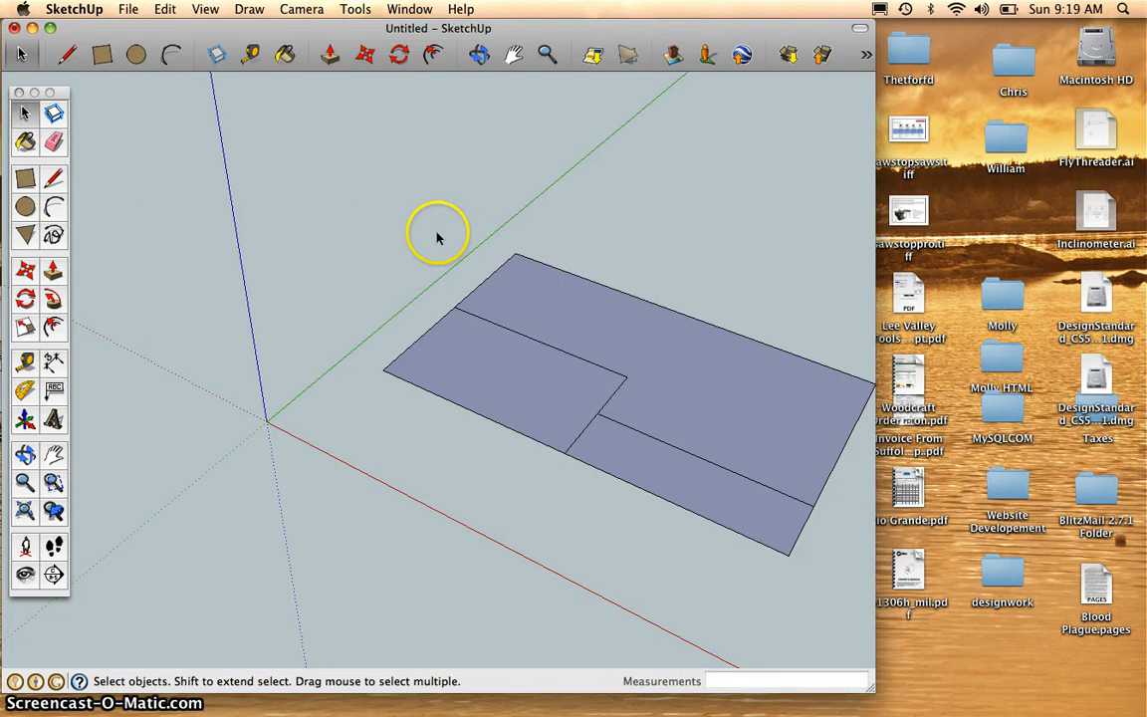
click(499, 385)
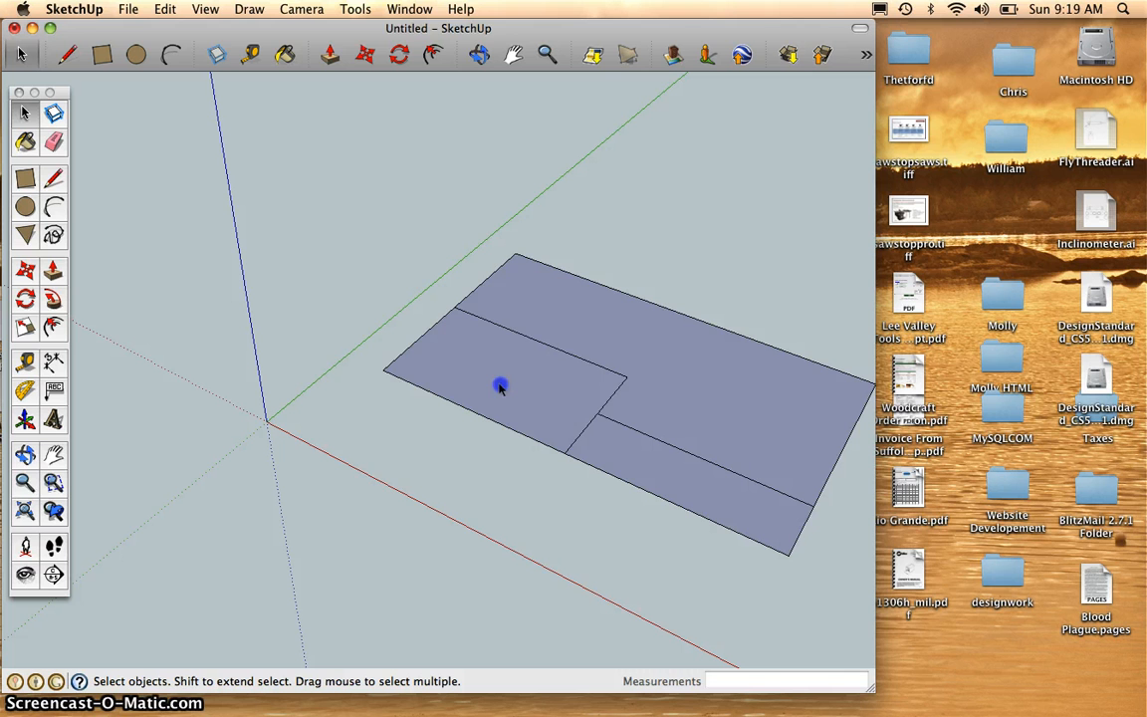
click(666, 329)
click(691, 486)
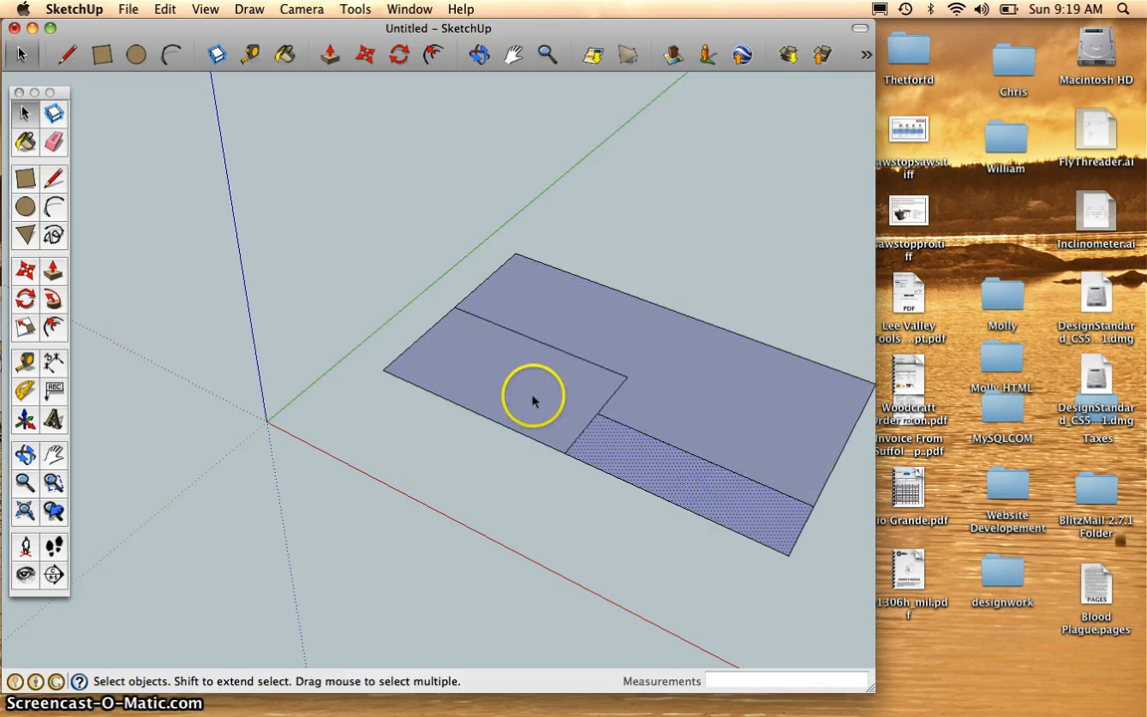
click(535, 400)
click(688, 362)
click(676, 482)
Try to move the large face's short outer edge on the side farthest from the origin
click(840, 454)
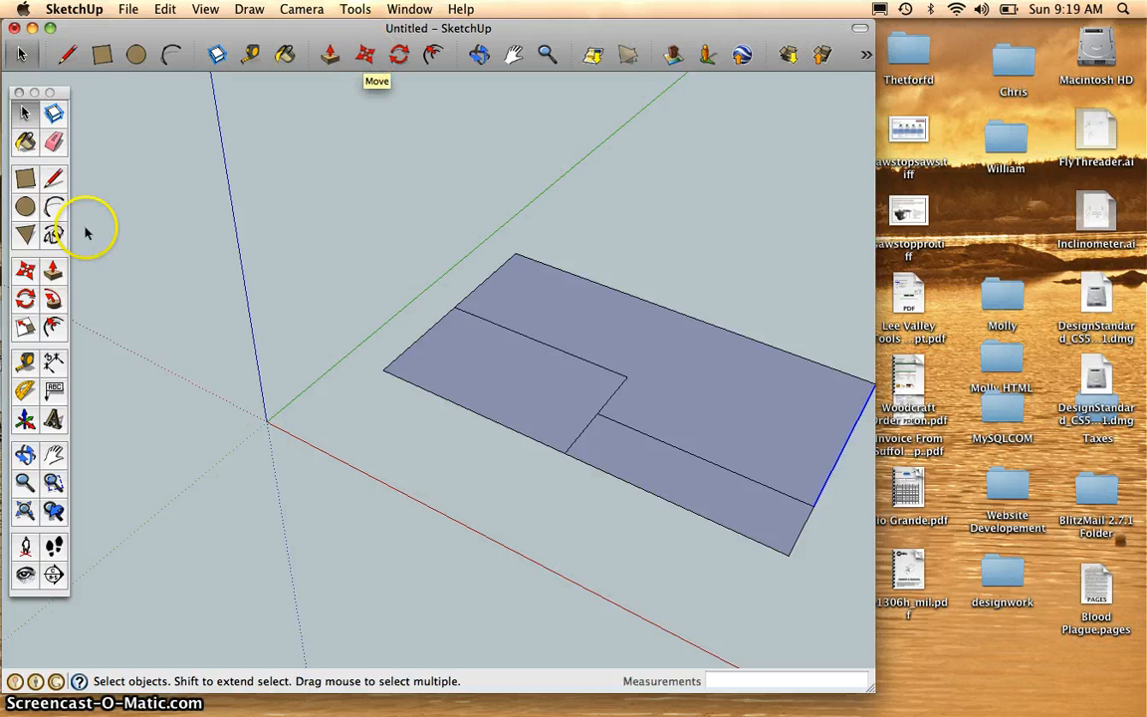
click(27, 274)
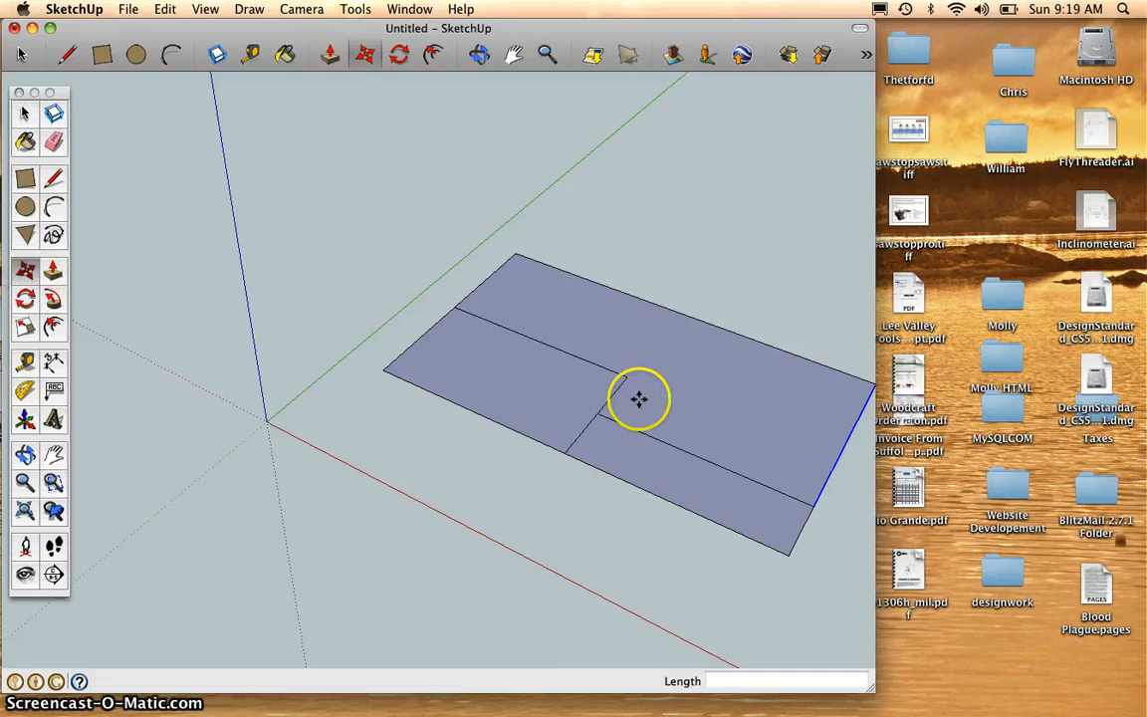
click(844, 441)
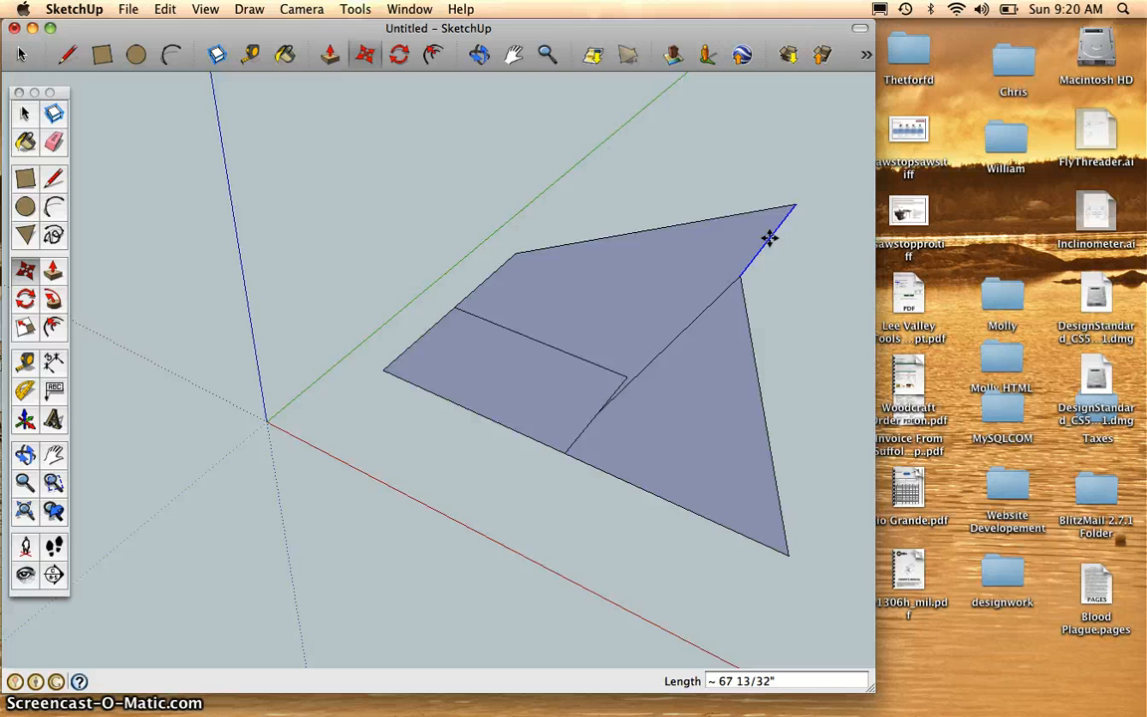
key(Escape)
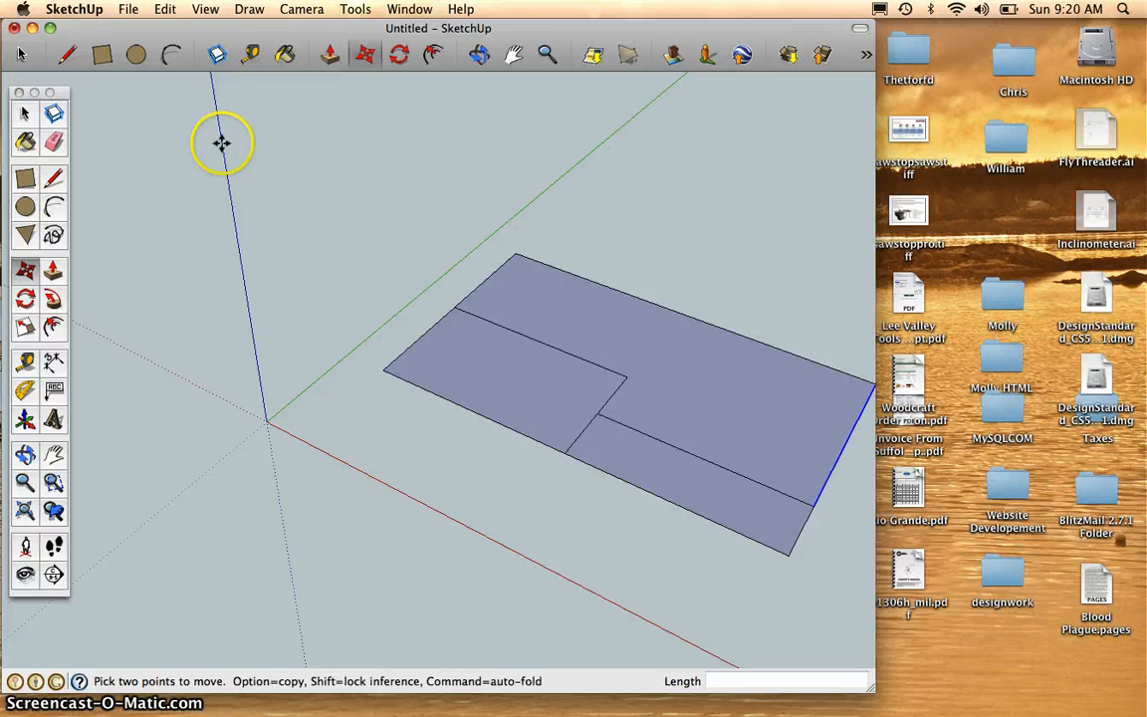
Erase the 40 by 25 inch rectangle's two outer edges and the line dividing the remaining face, leaving one L-shape
click(55, 143)
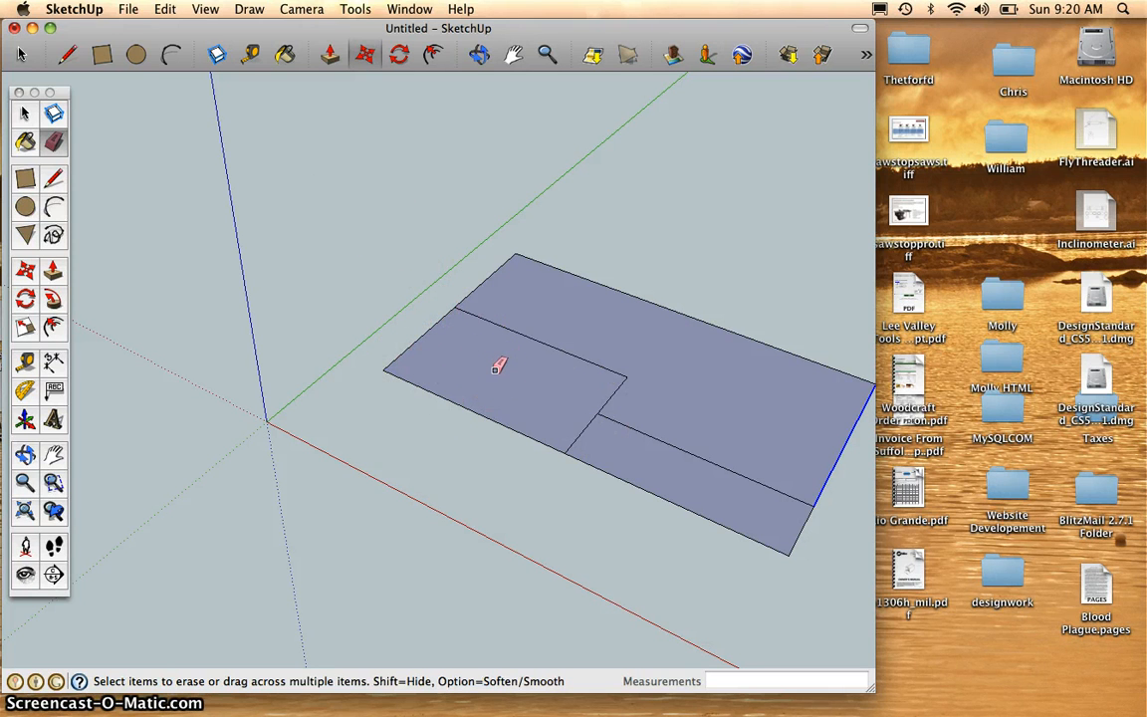
click(425, 332)
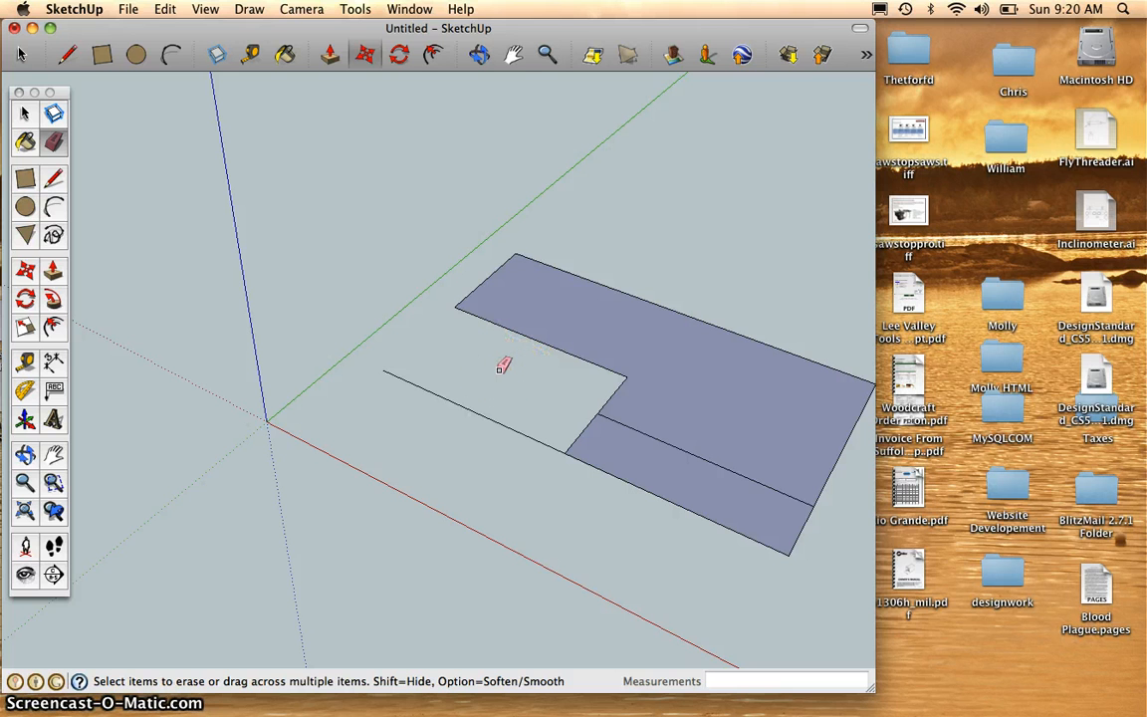
mouse_move(499, 371)
mouse_down()
mouse_move(456, 402)
mouse_move(672, 371)
mouse_move(707, 440)
mouse_move(697, 455)
mouse_up()
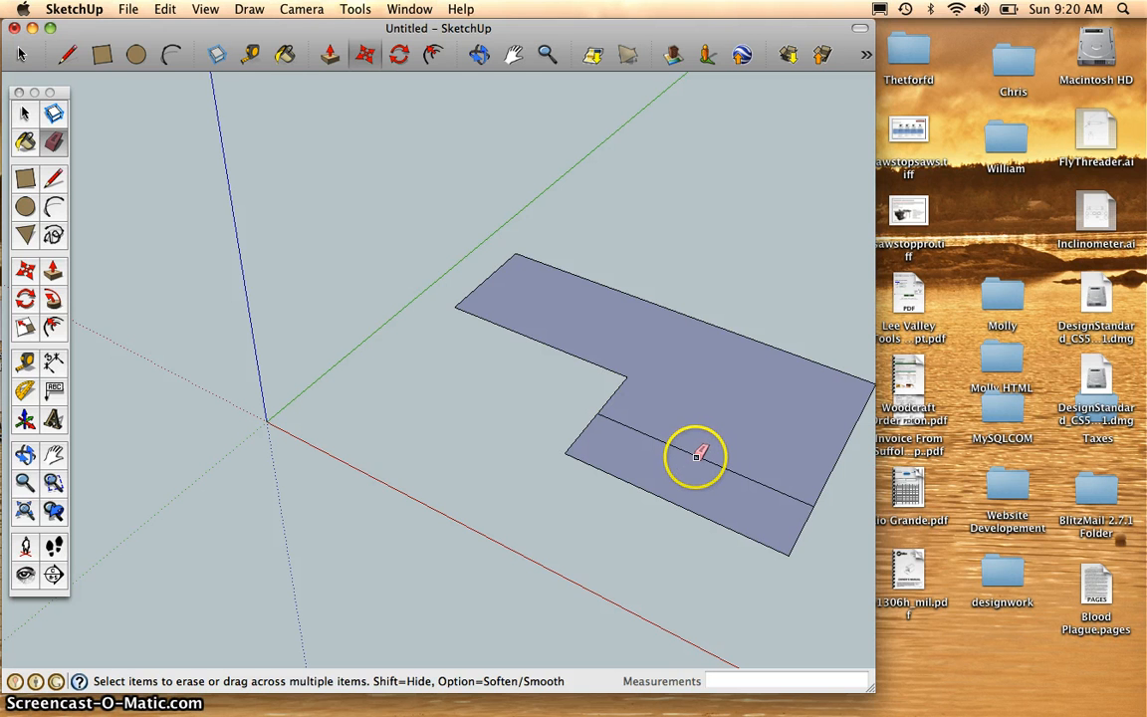
click(696, 457)
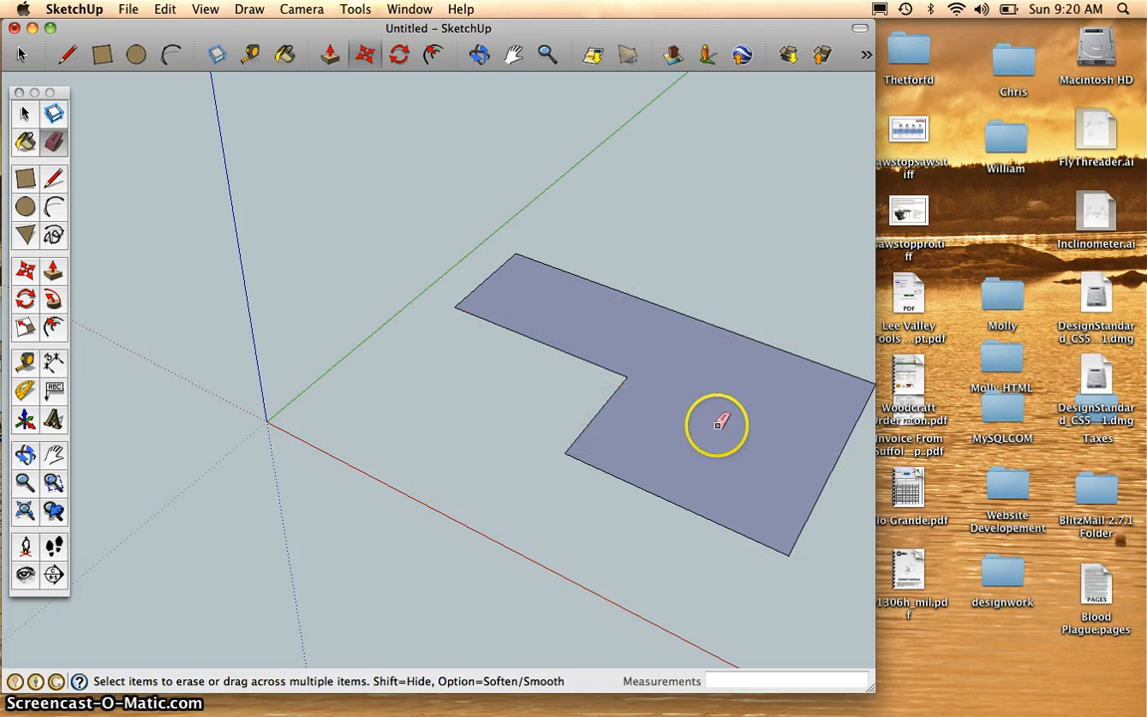
Push/Pull the L-shaped face upward into a solid and set its height to 20 inches
click(330, 57)
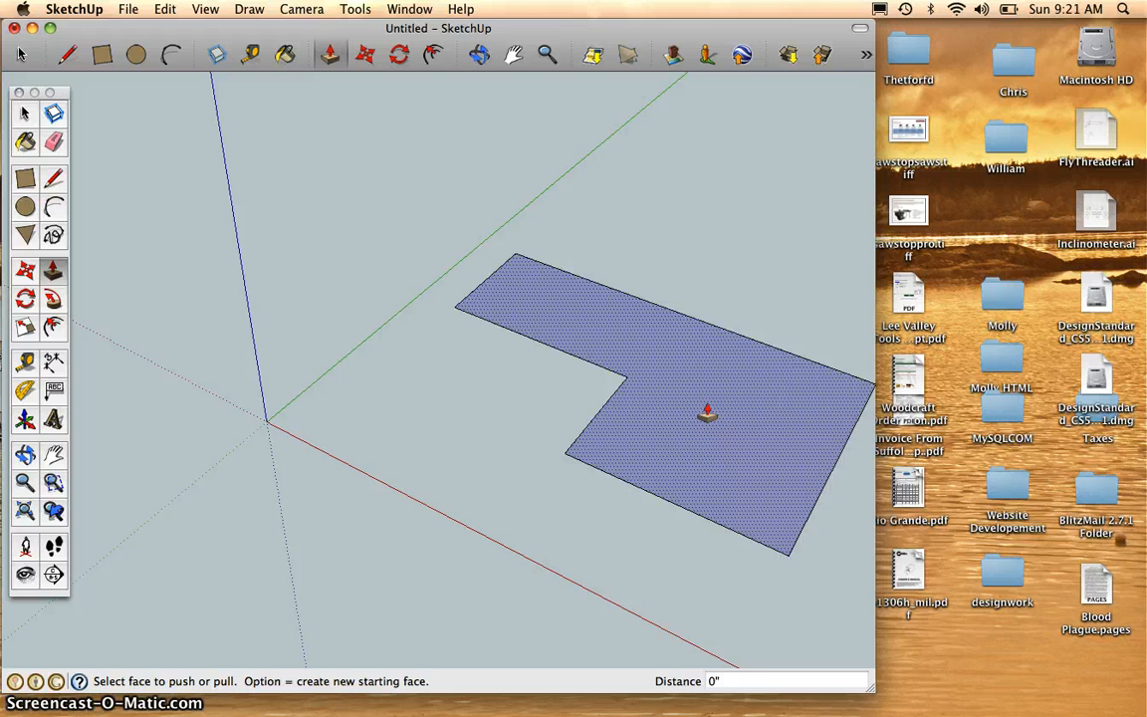
drag(706, 414, 708, 307)
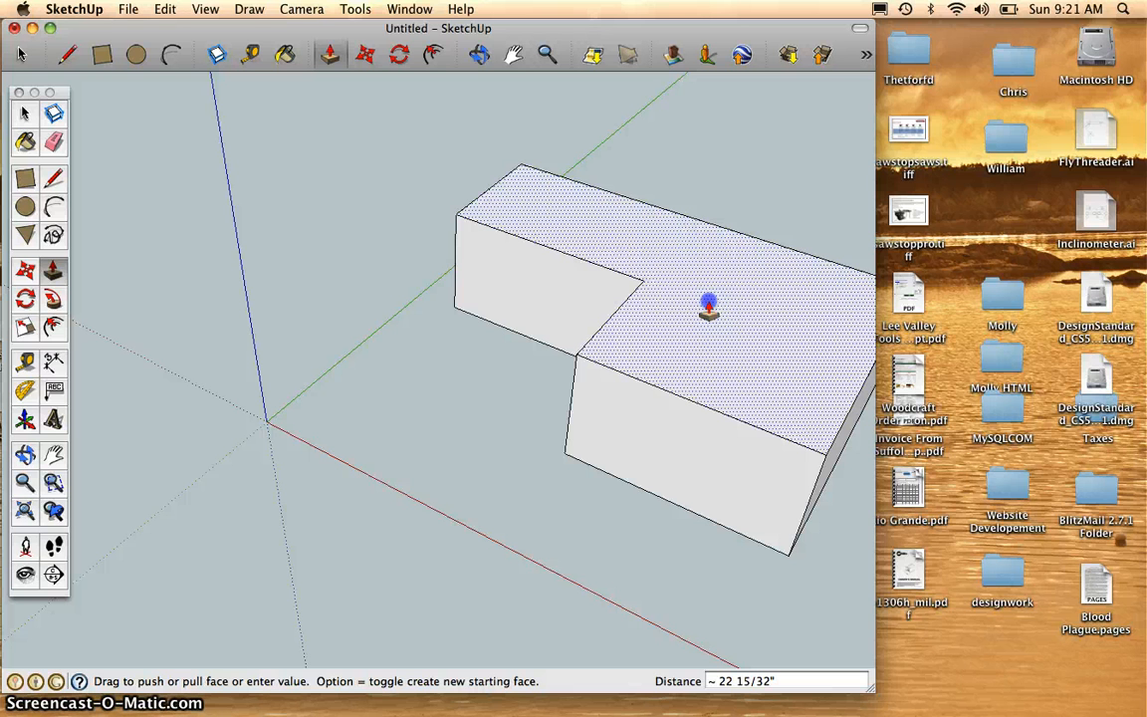
click(708, 308)
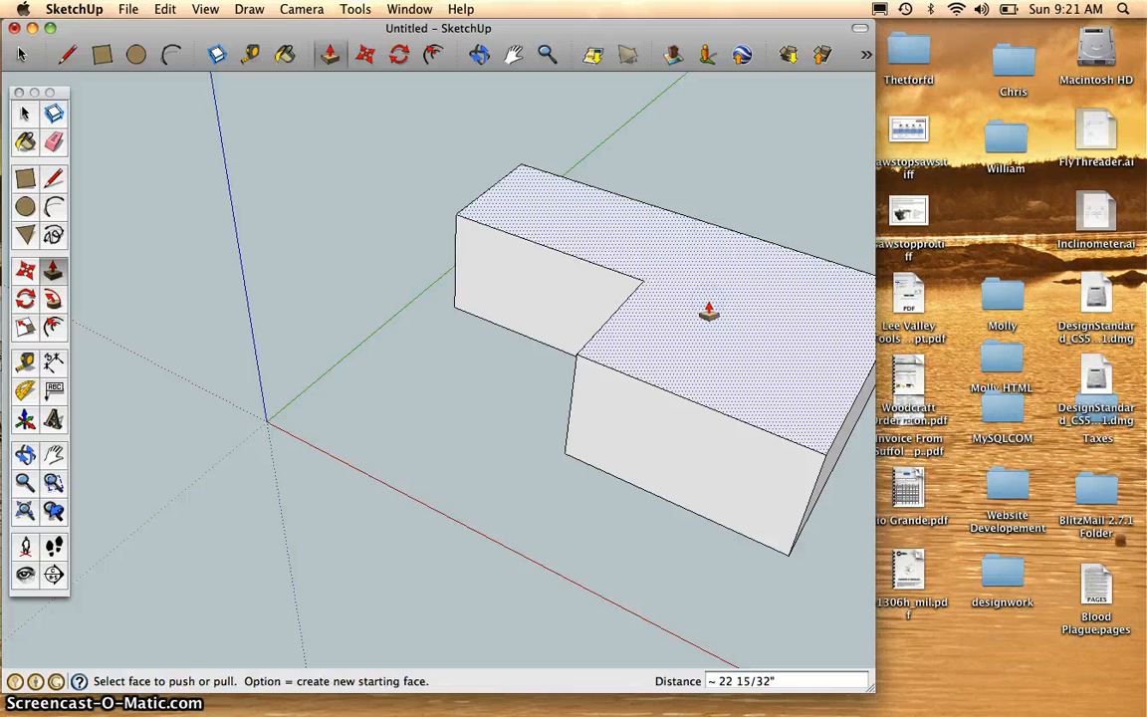
text(20)
key(Return)
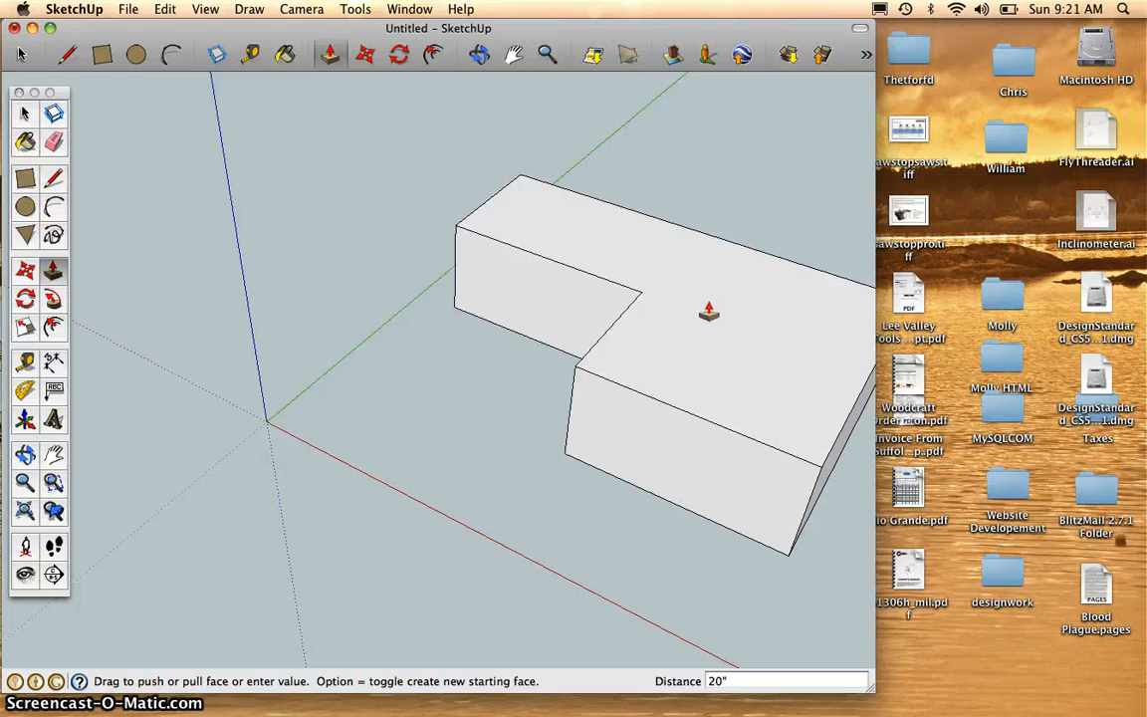
Push/Pull the solid's L-shaped top face upward by another 5 inches
click(708, 313)
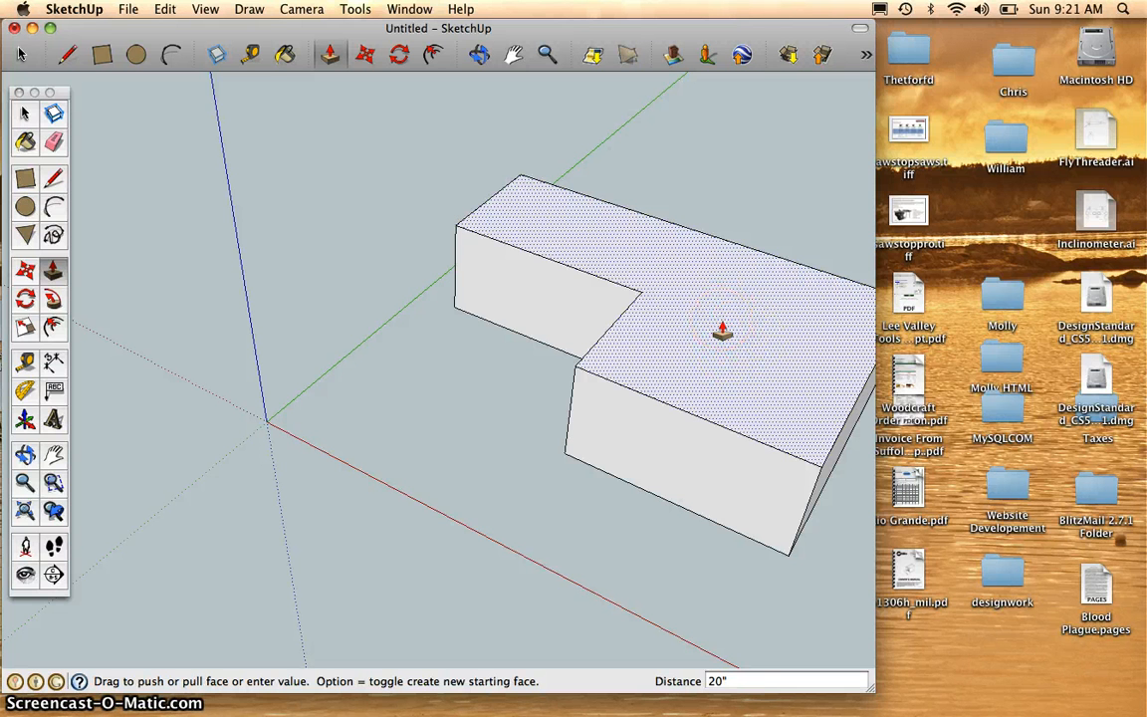
click(728, 227)
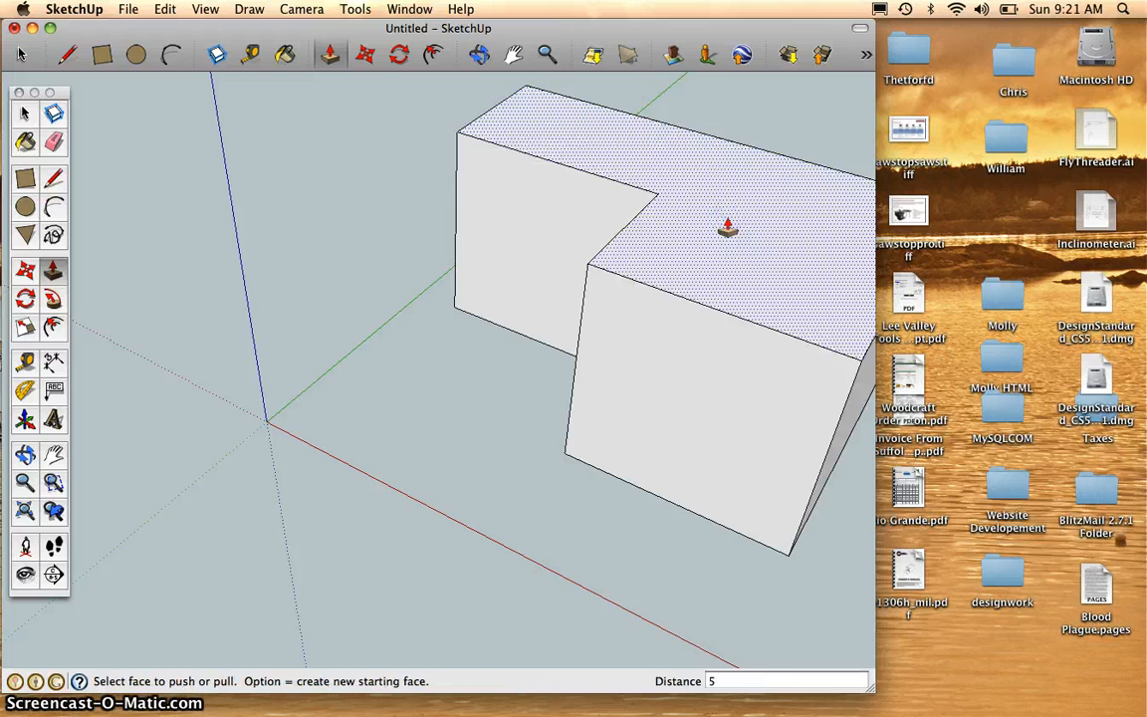
key(Return)
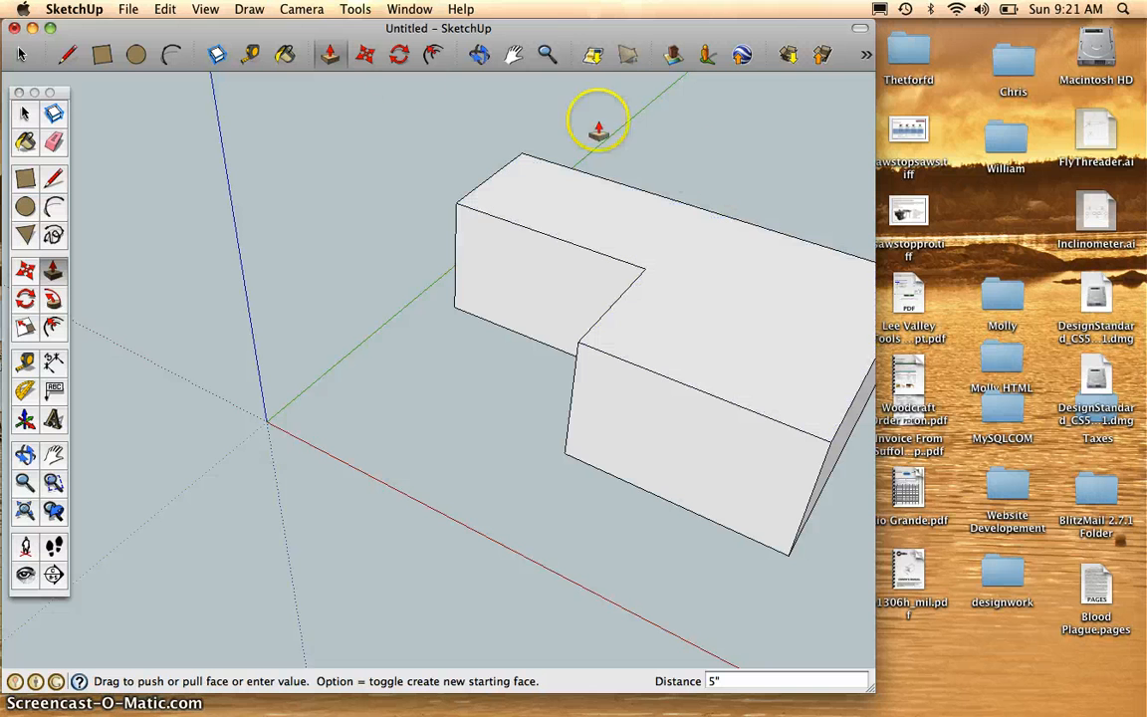
Draw a rectangle about 14 by 13 inches on the top face, starting at the near outer corner
click(513, 54)
drag(687, 248, 538, 248)
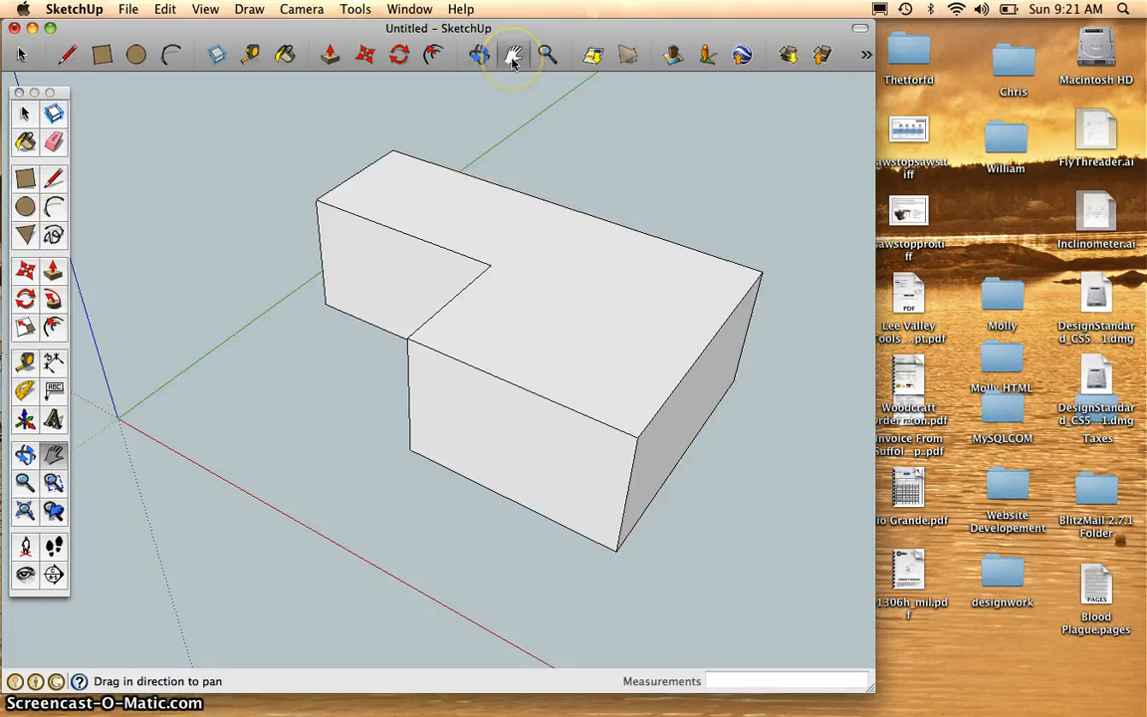
click(101, 57)
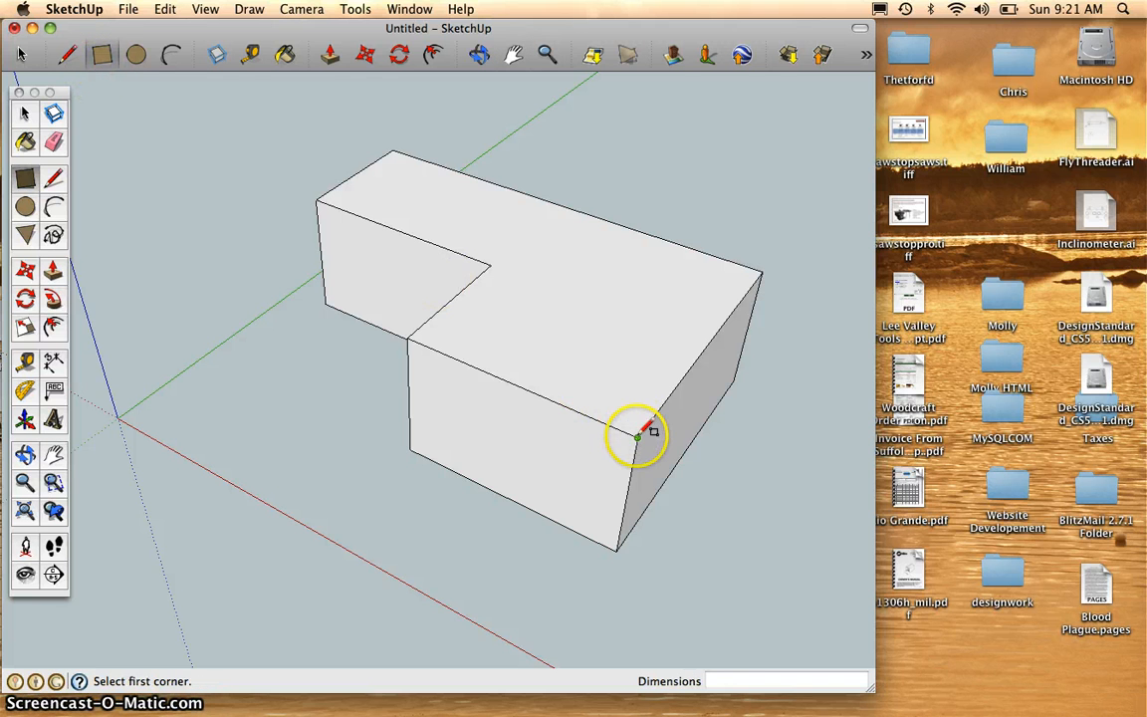
drag(637, 436, 590, 353)
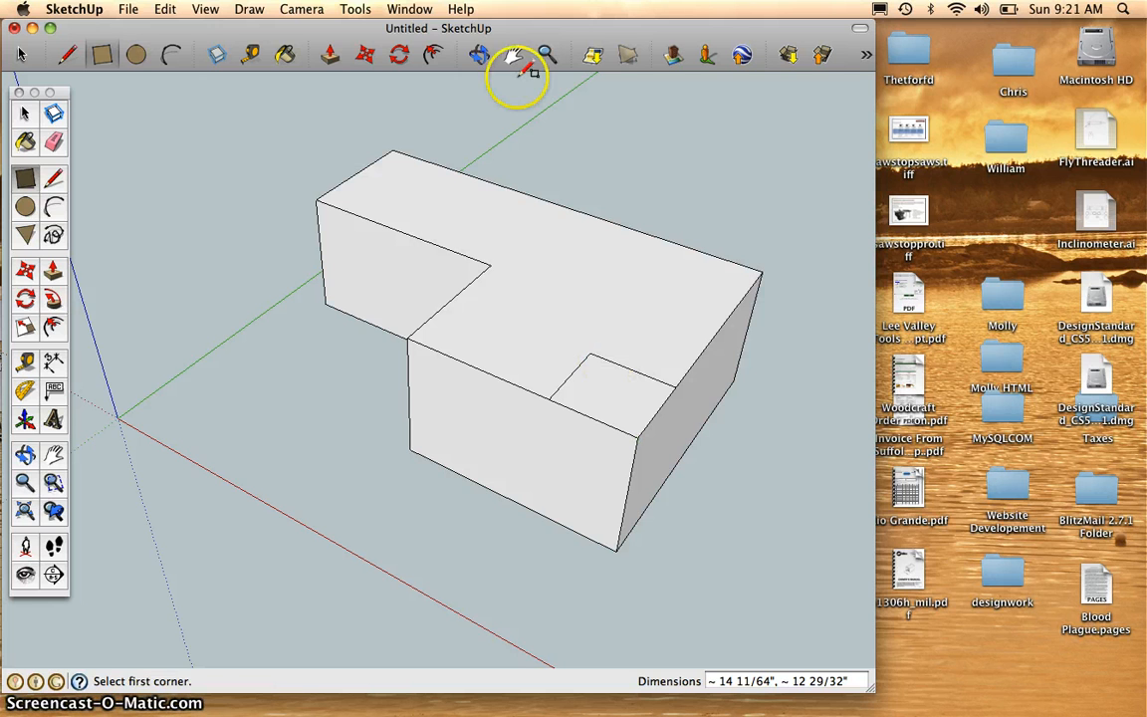
Push the corner rectangle down 25 inches through the full height to cut a notch out of the solid
click(332, 57)
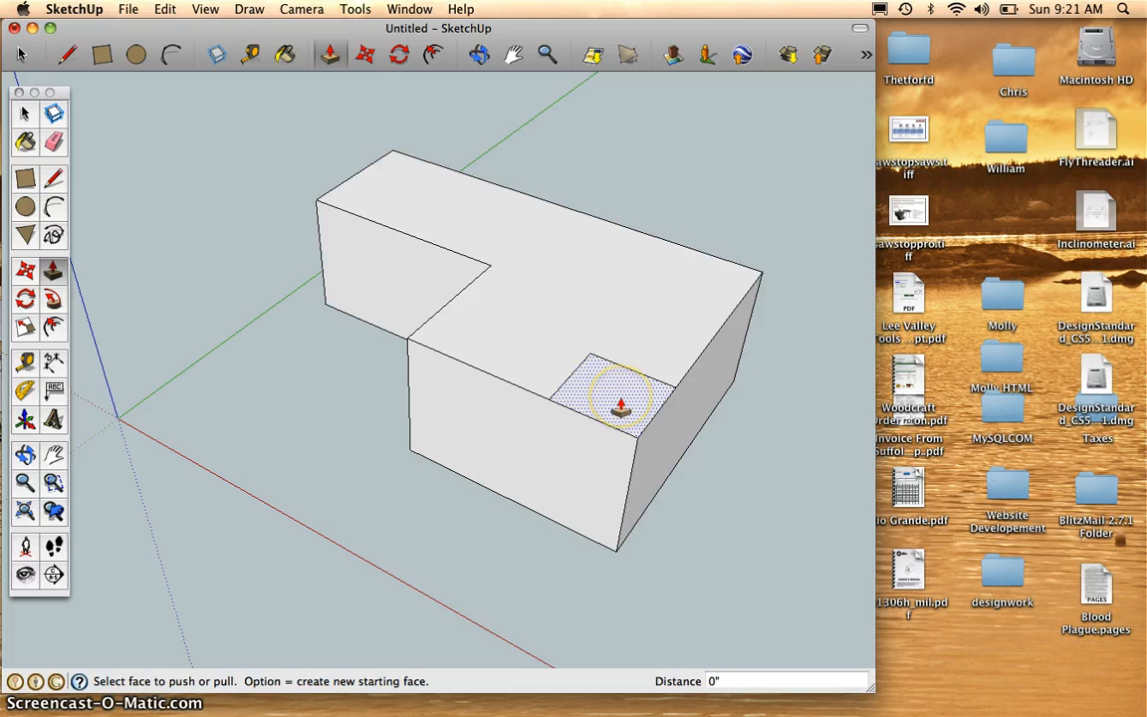
drag(619, 403, 595, 528)
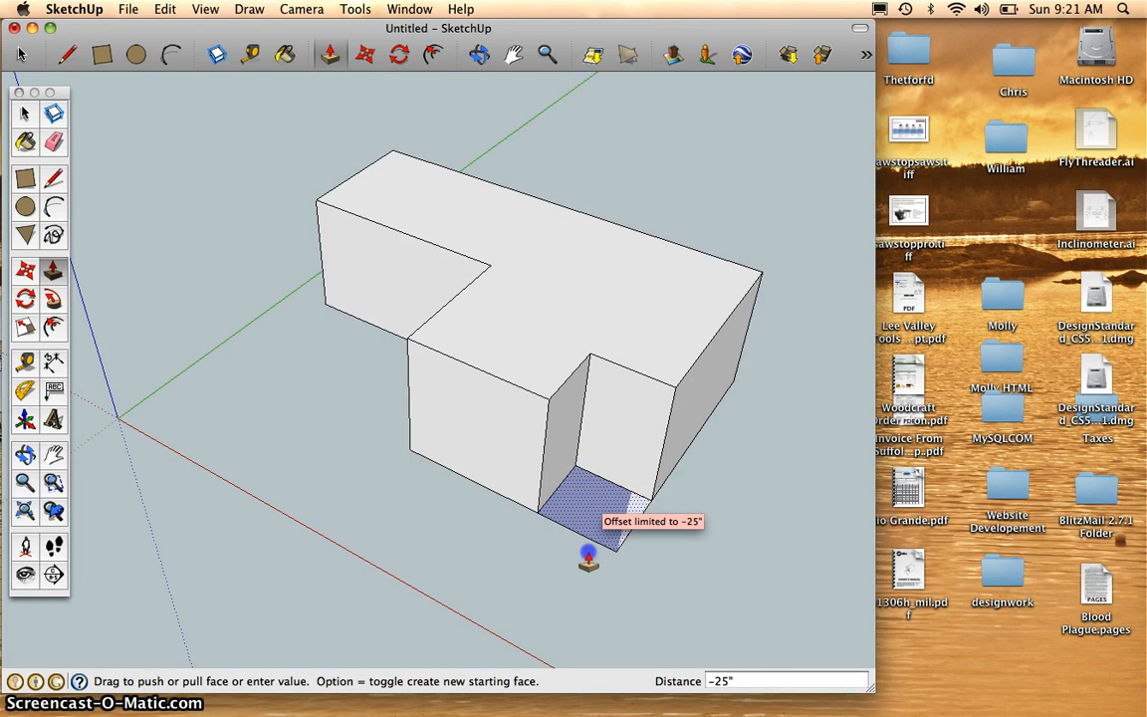
drag(588, 561, 588, 561)
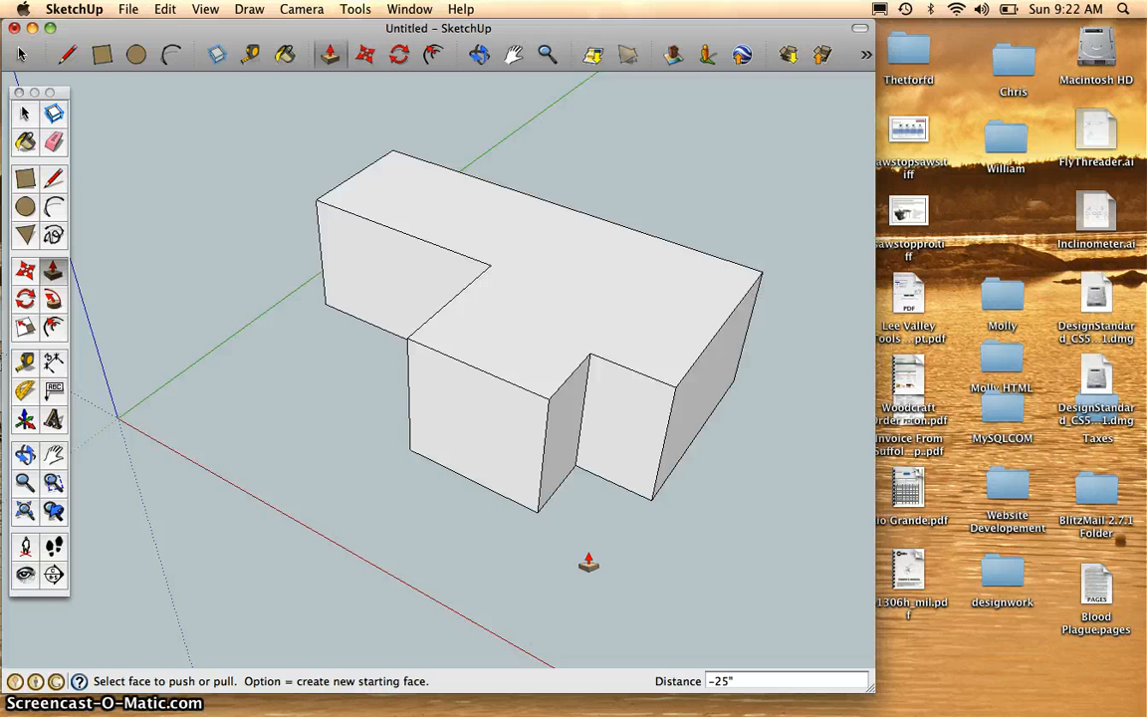
Try pulling the front face beside the notch outward about 5 inches and the far end face outward as well
click(491, 448)
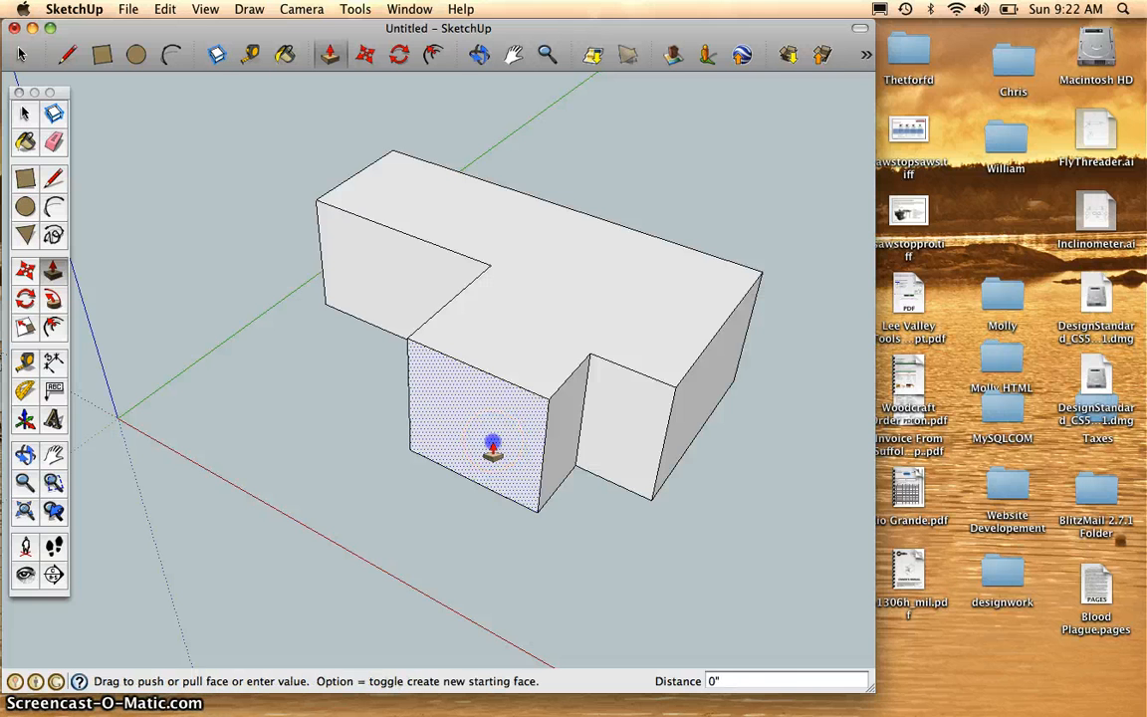
click(468, 465)
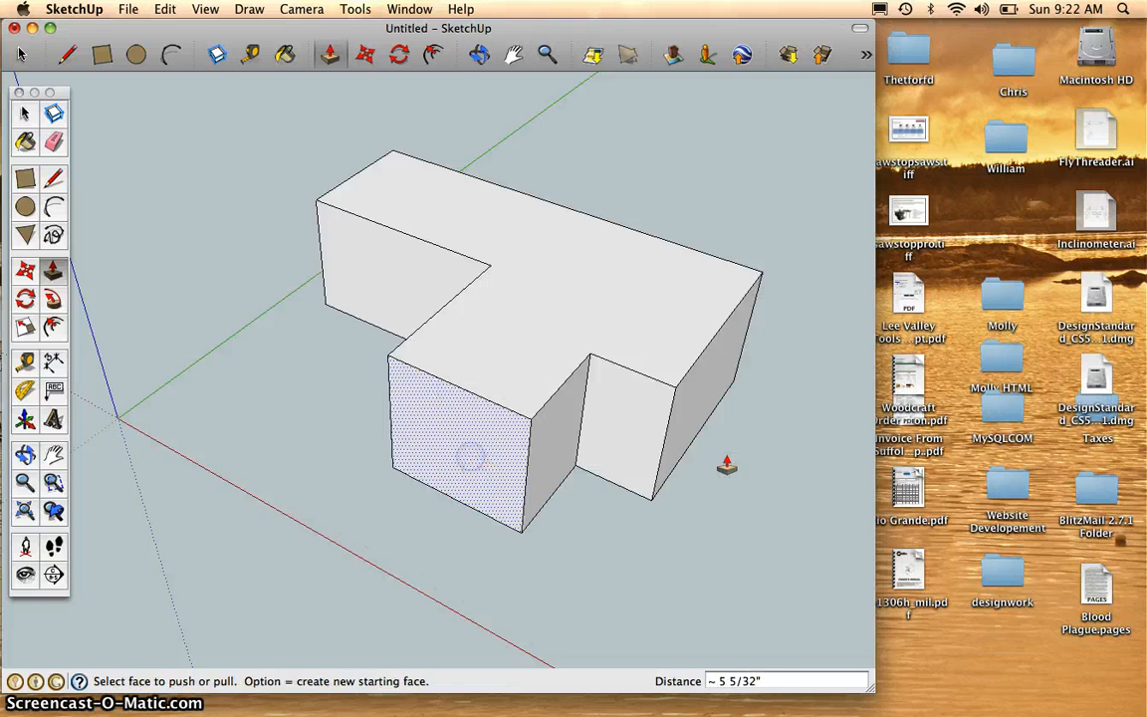
click(686, 410)
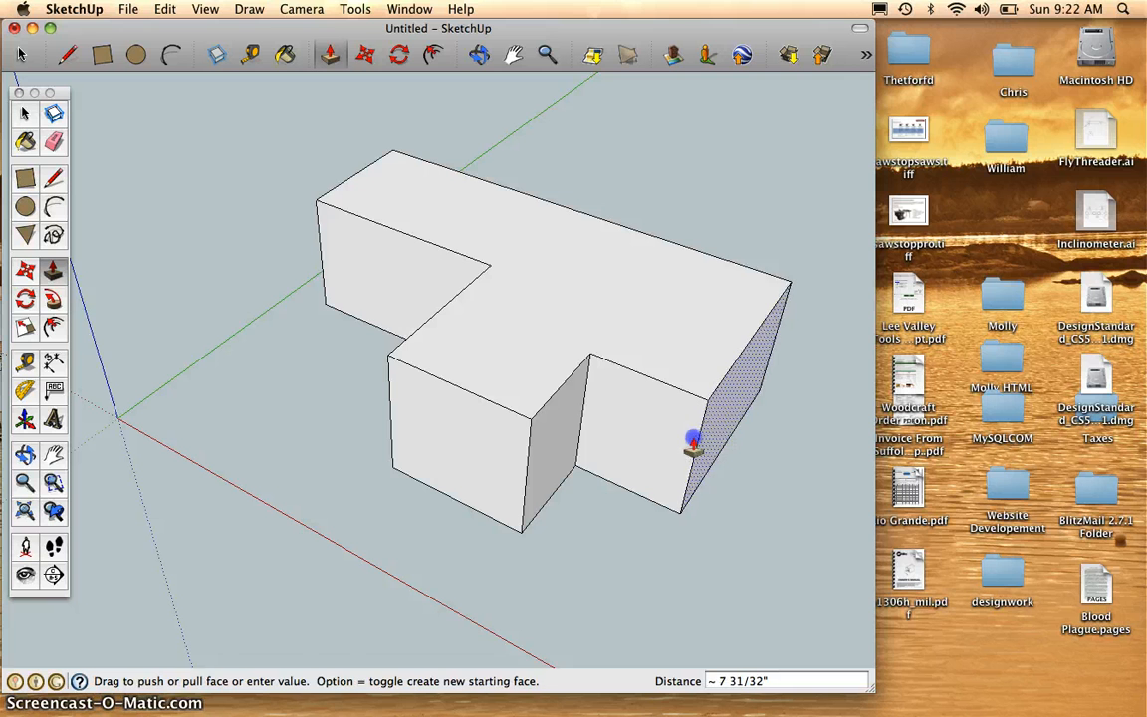
click(693, 442)
click(372, 312)
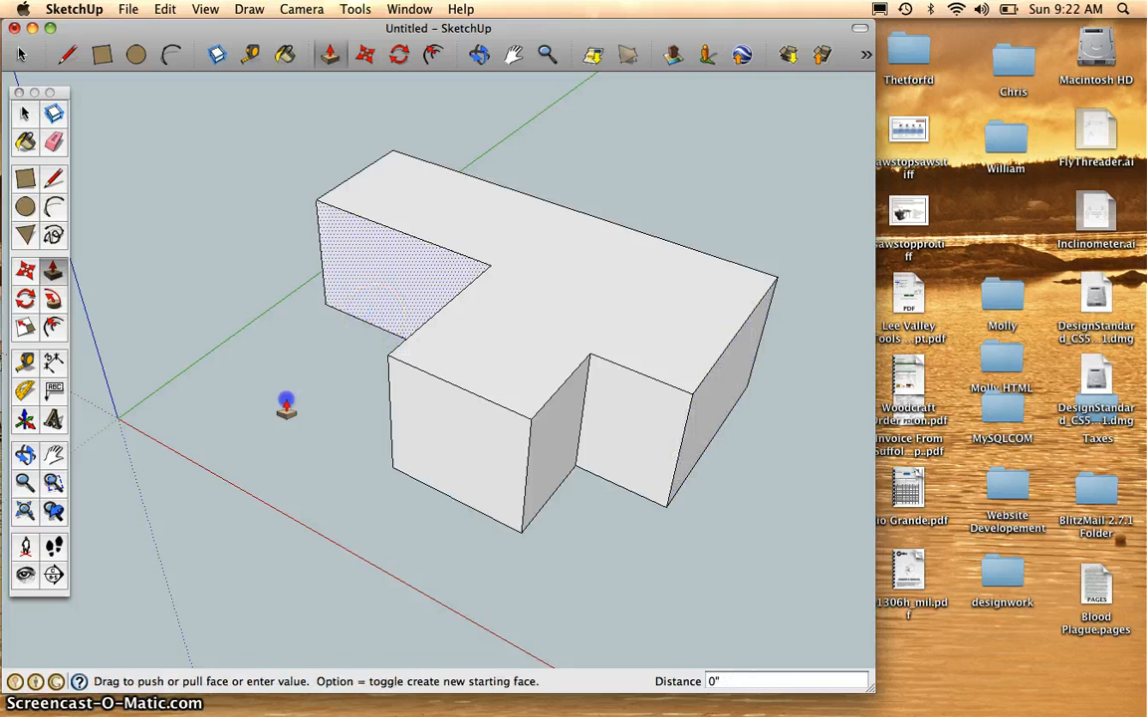
click(371, 305)
Undo the last Push/Pull changes to the front and end faces
key(super+z)
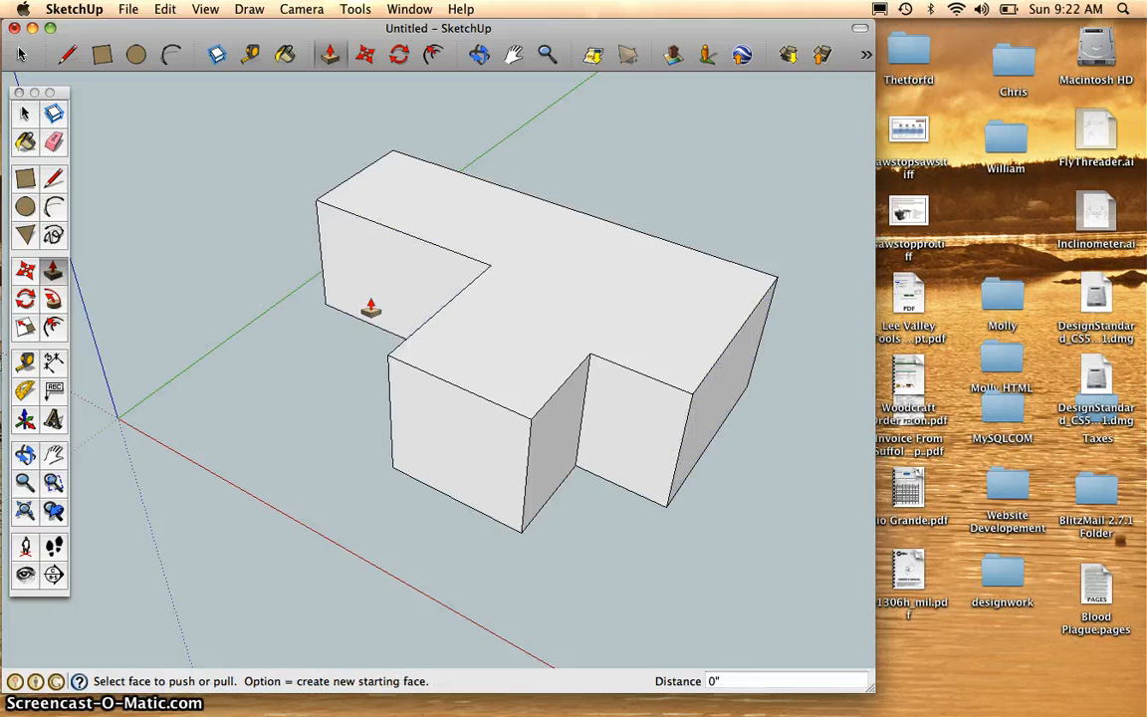
key(super+z)
key(super+z)
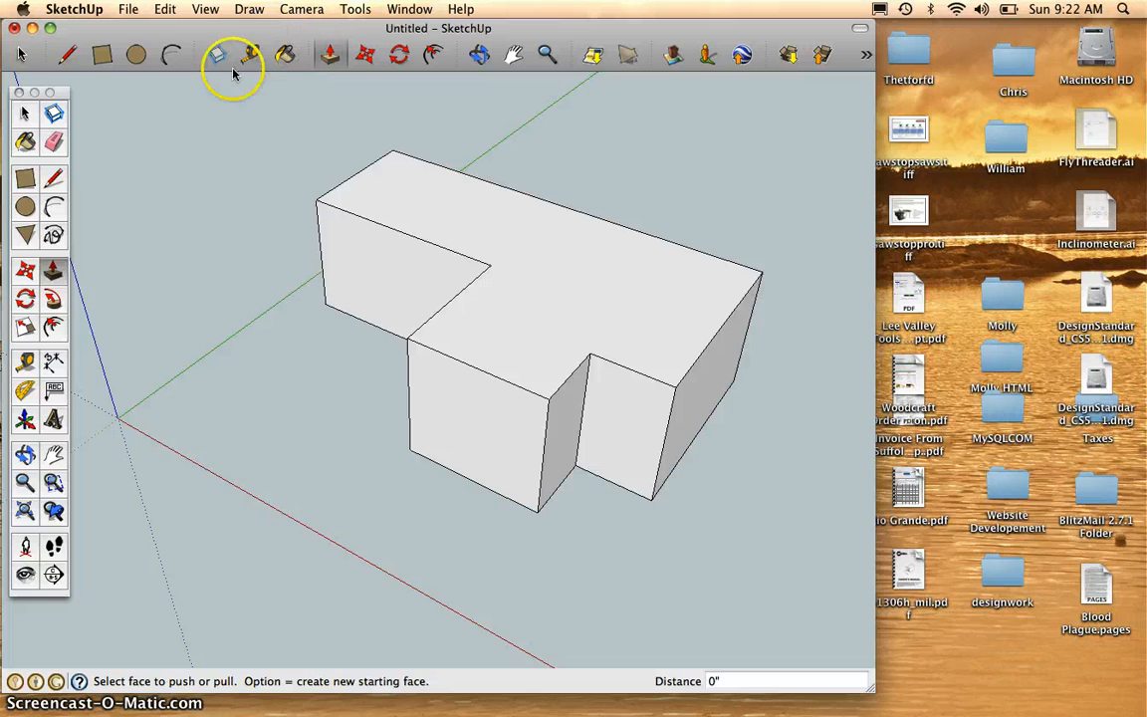
Draw a circle of about 4 21/32 inch radius on the top face and one of about 4 1/16 inches on the recessed side face
click(137, 55)
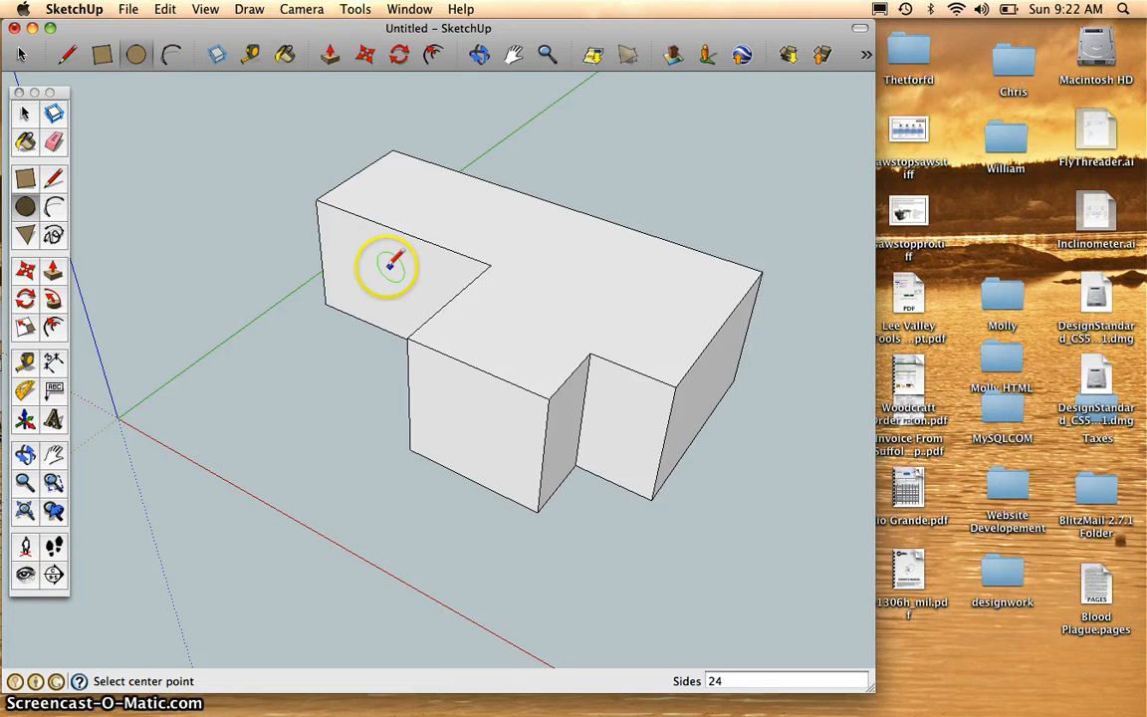
click(511, 327)
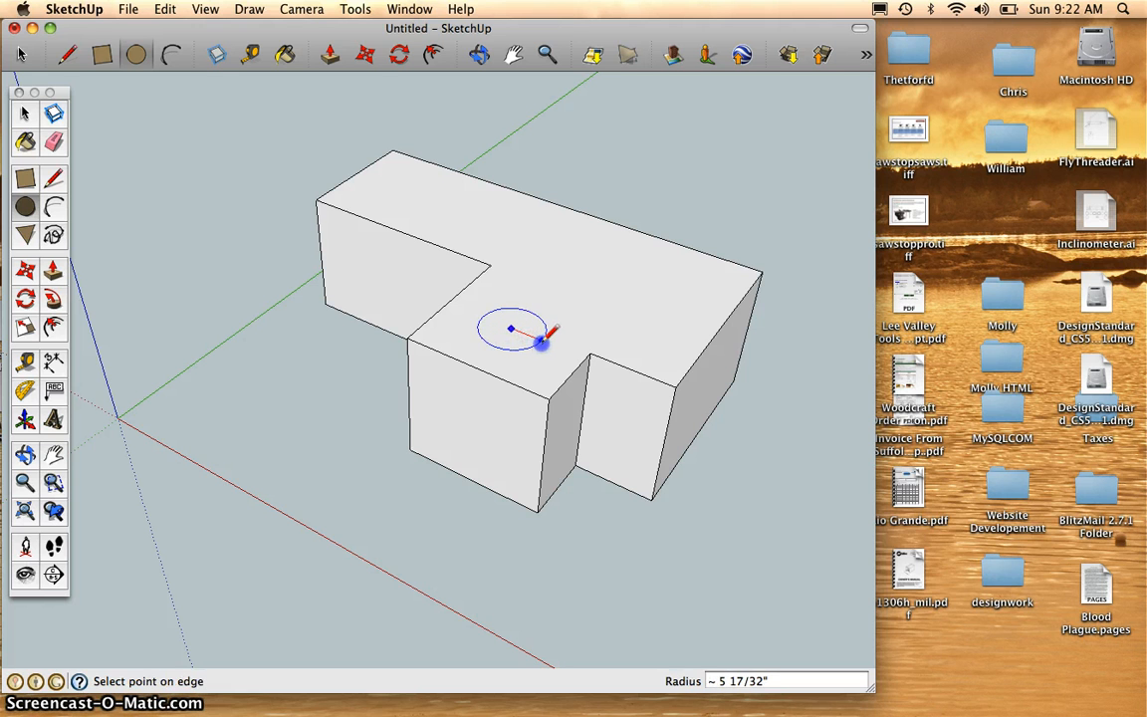
click(539, 338)
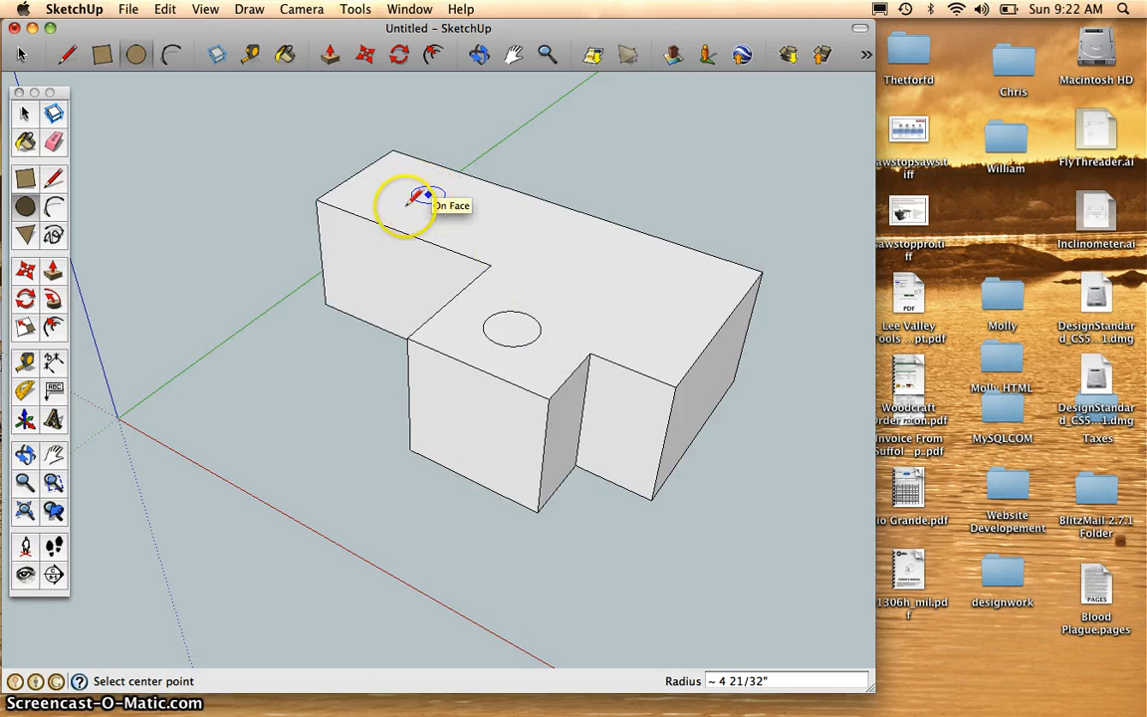
click(397, 273)
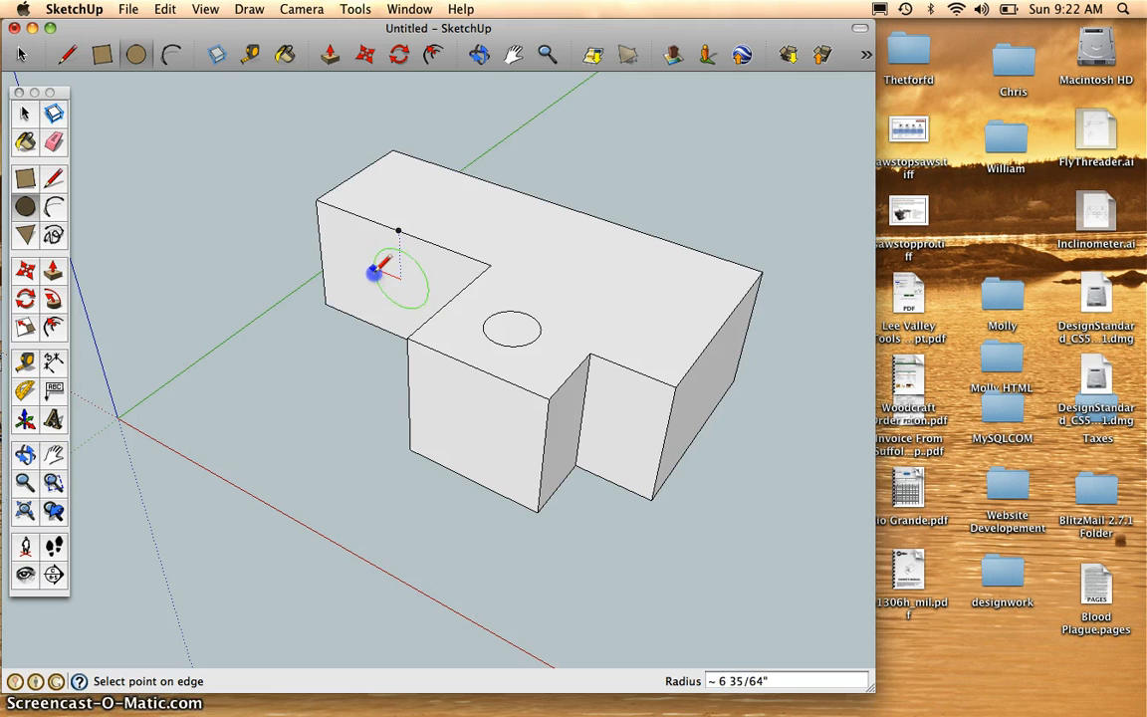
click(391, 265)
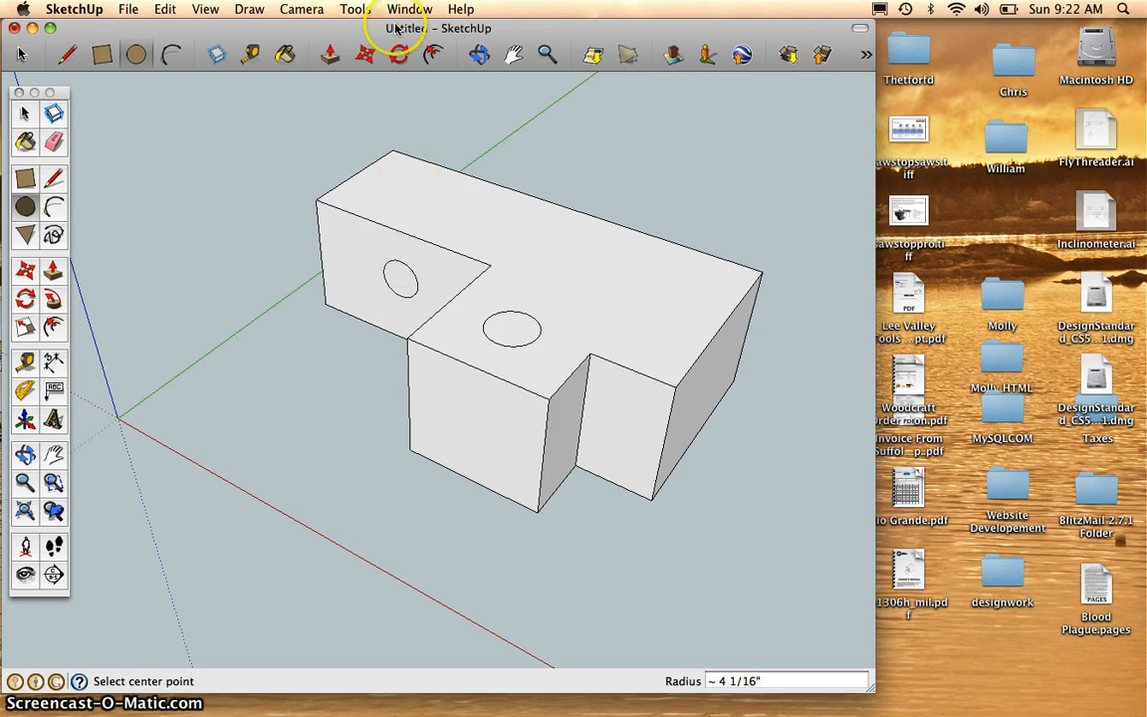
Pull the side circle outward about 25 inches into a cylinder and push the top circle down about 58 1/2 inches, past the underside
click(330, 58)
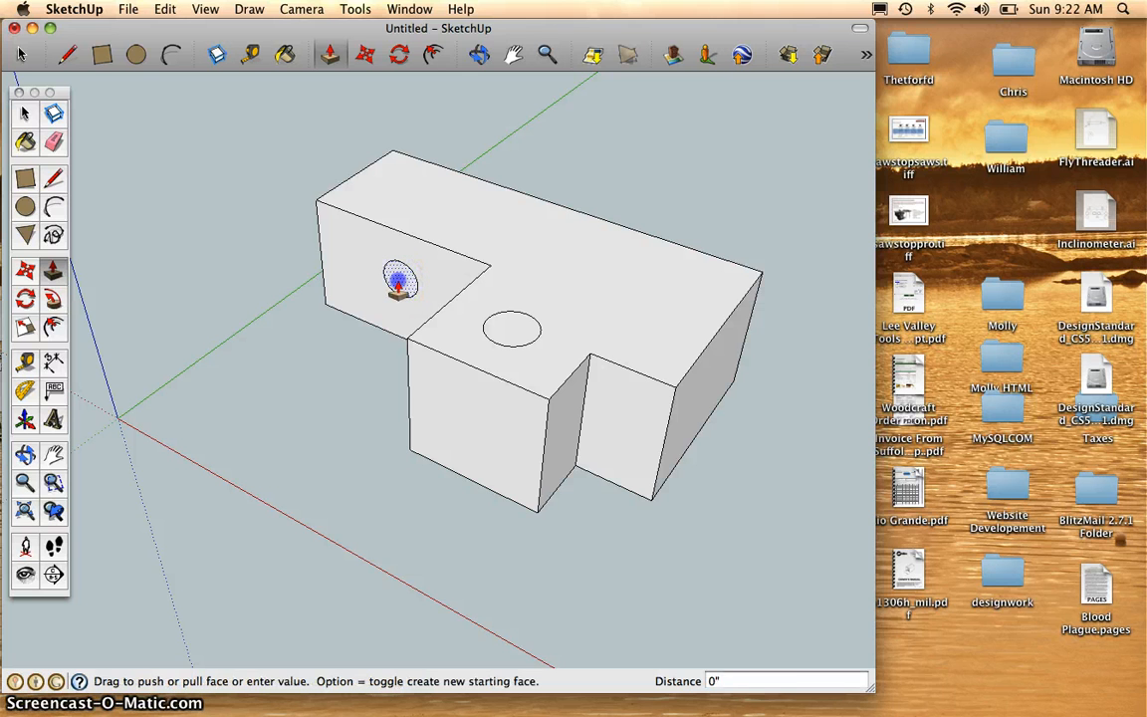
drag(398, 284, 321, 357)
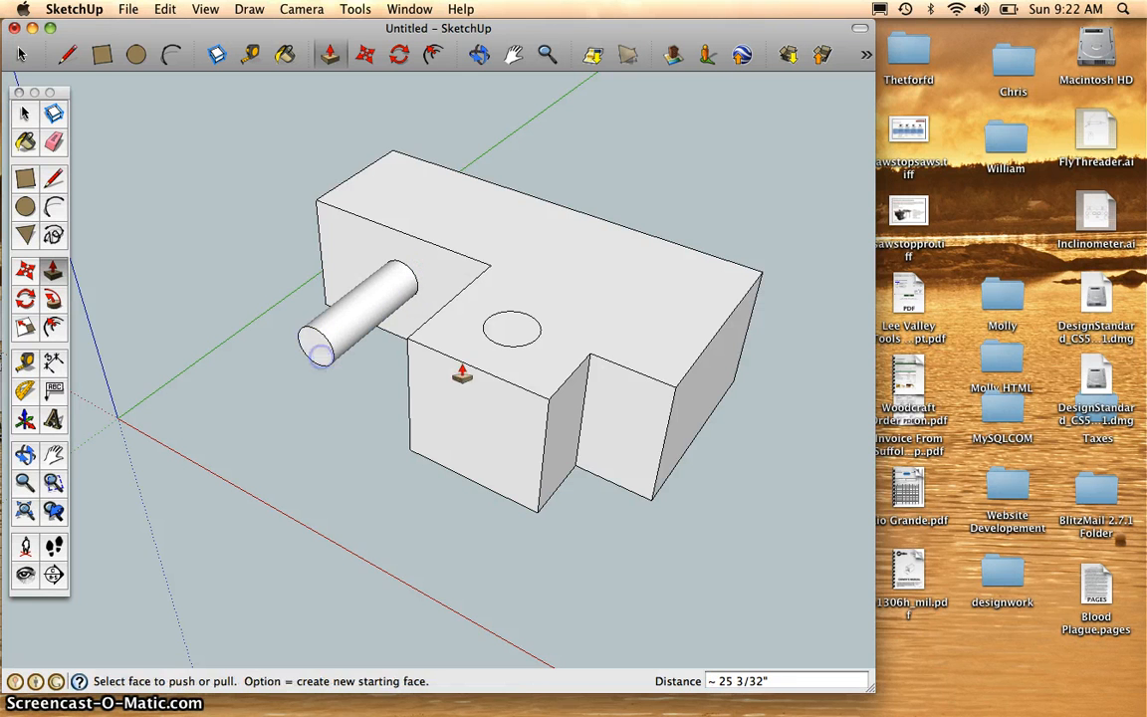
drag(510, 327, 499, 568)
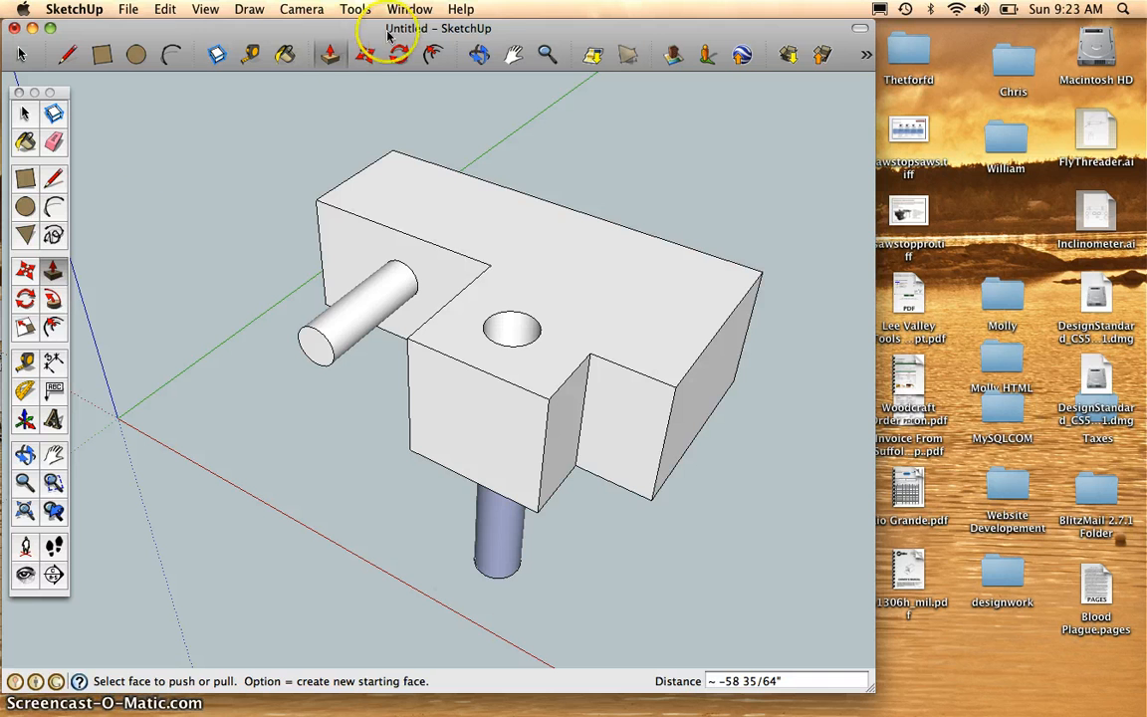
Pan and orbit around the solid to examine its sides and underside, and return to the previous view
click(512, 53)
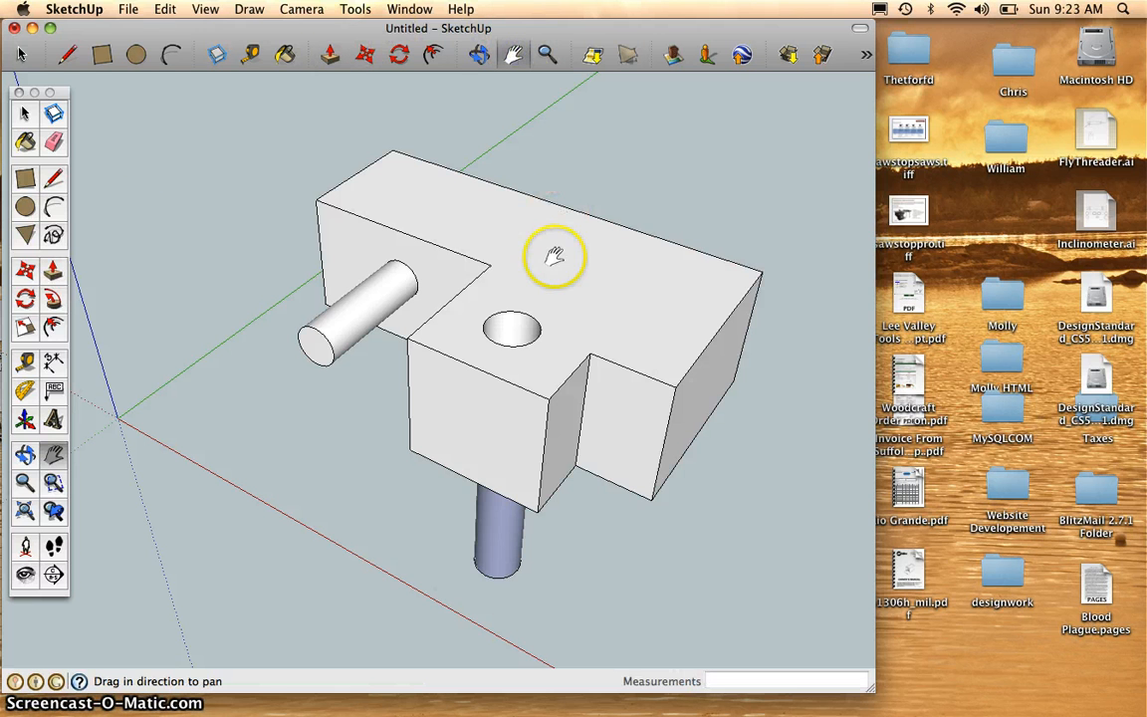
drag(555, 257, 555, 257)
drag(295, 305, 494, 248)
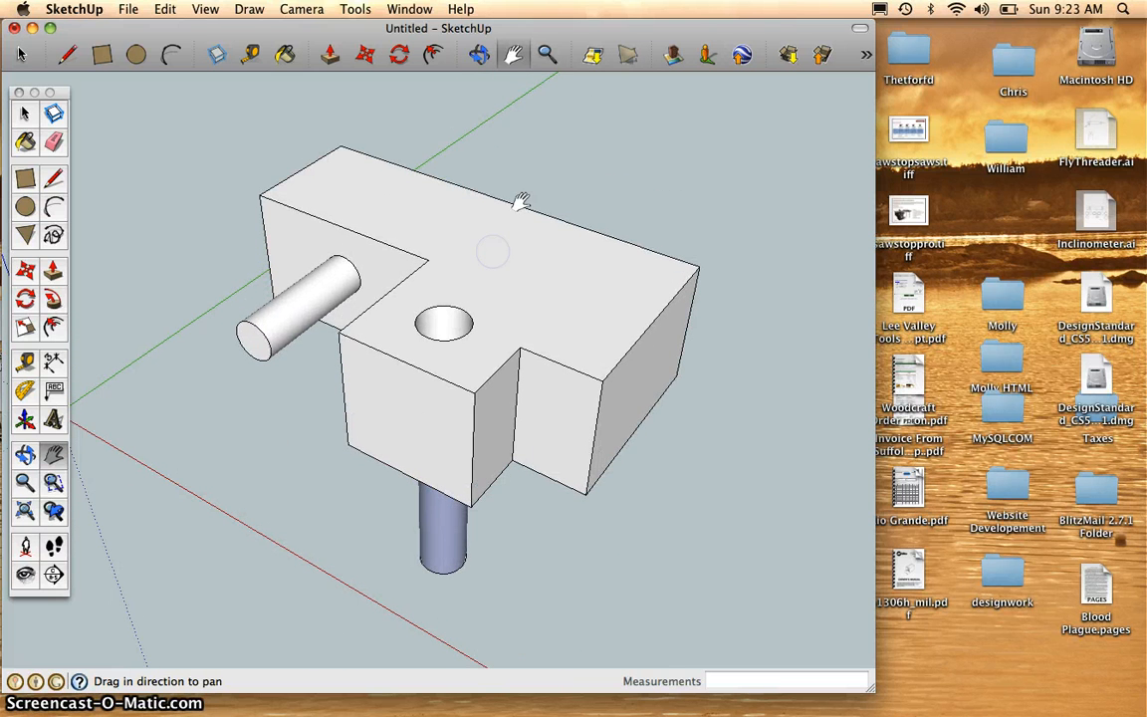
click(480, 57)
click(525, 158)
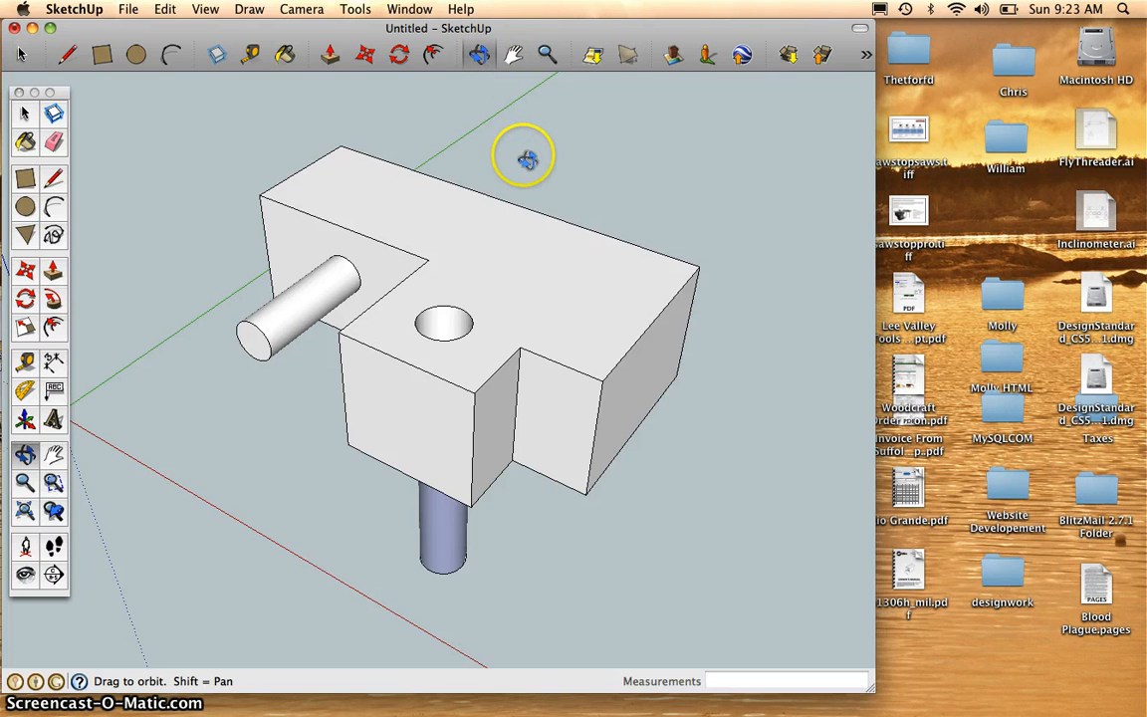
drag(502, 176, 381, 232)
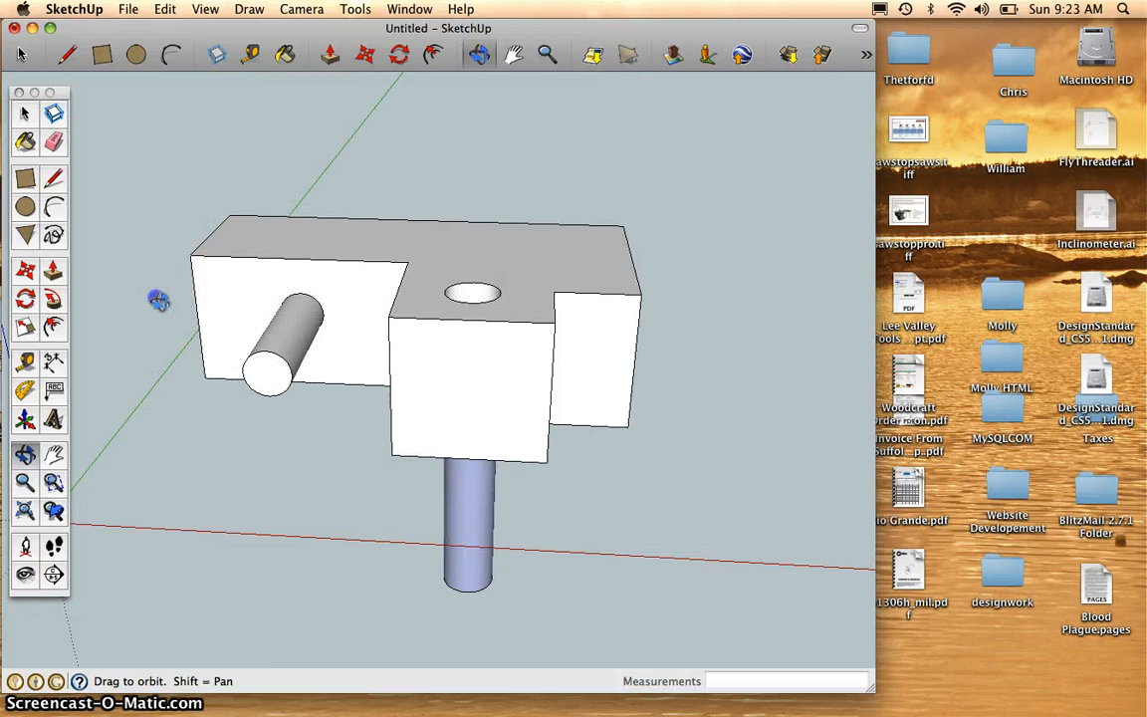
drag(158, 302, 783, 286)
click(235, 501)
drag(235, 500, 373, 164)
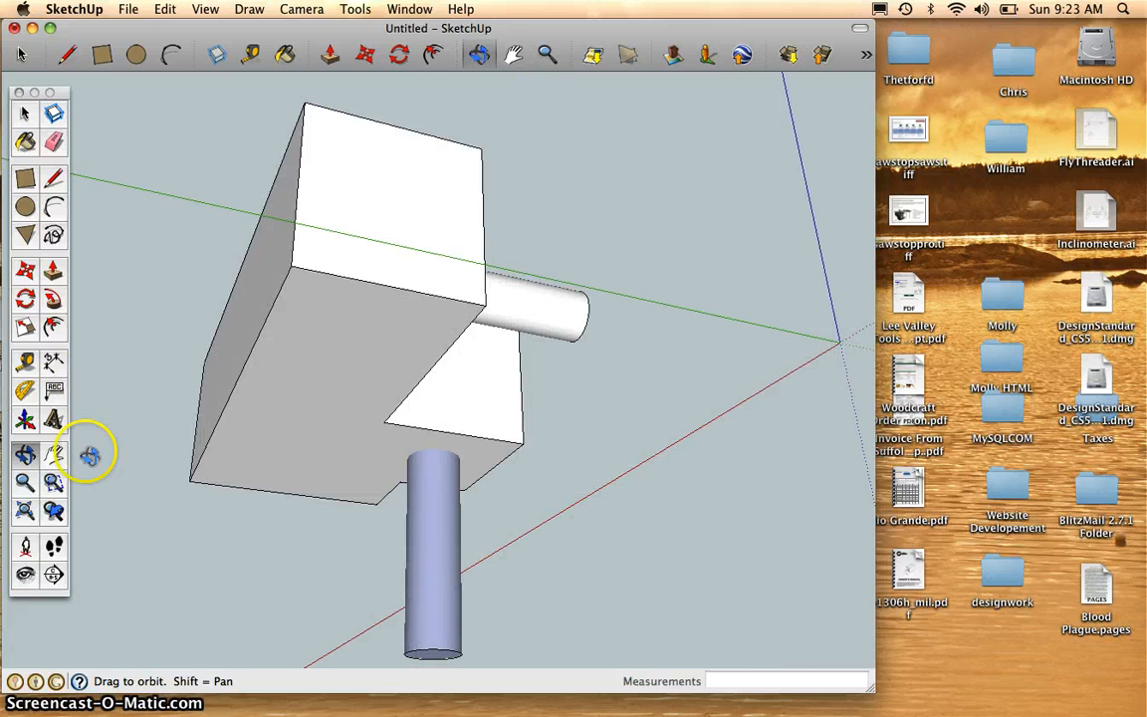
click(55, 513)
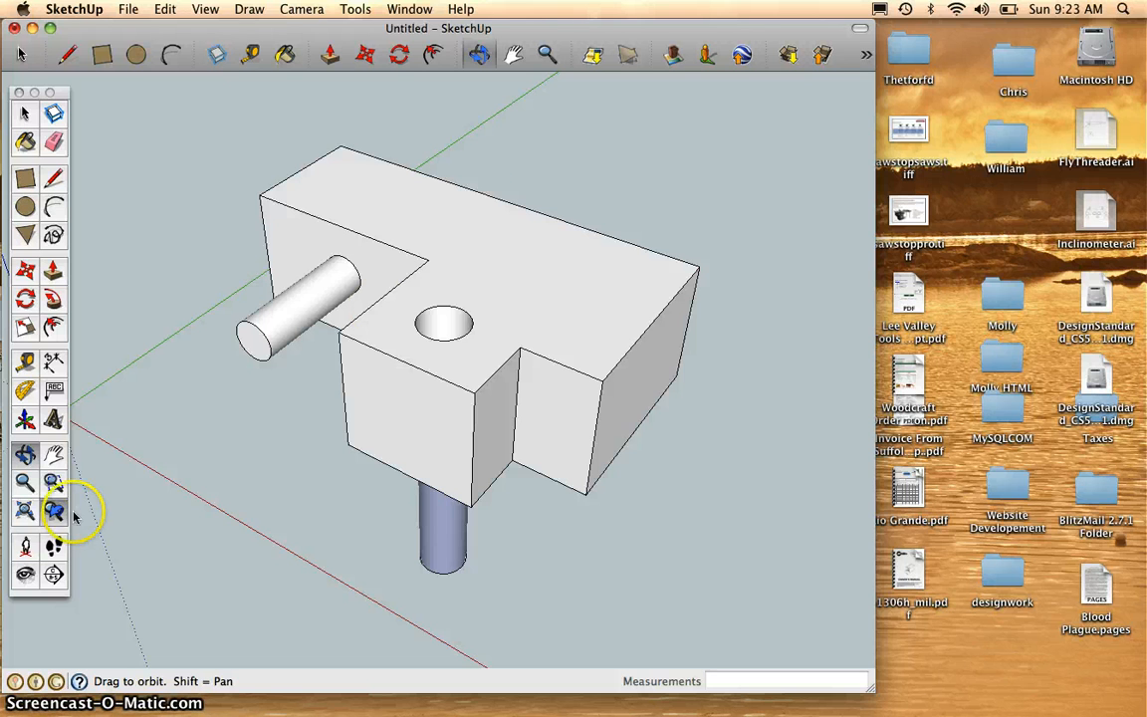
Zoom in and out on the solid, closing in on the top face's far outer corner
click(548, 53)
click(504, 277)
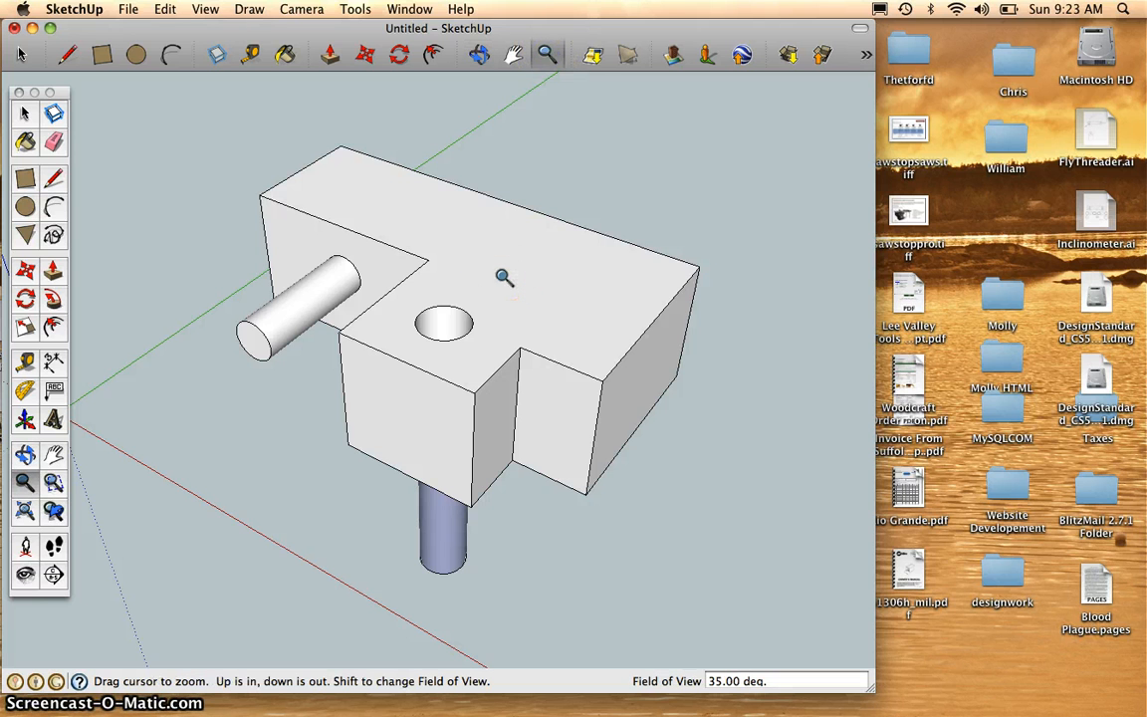
mouse_move(504, 277)
mouse_down()
mouse_move(510, 430)
mouse_move(504, 270)
mouse_up()
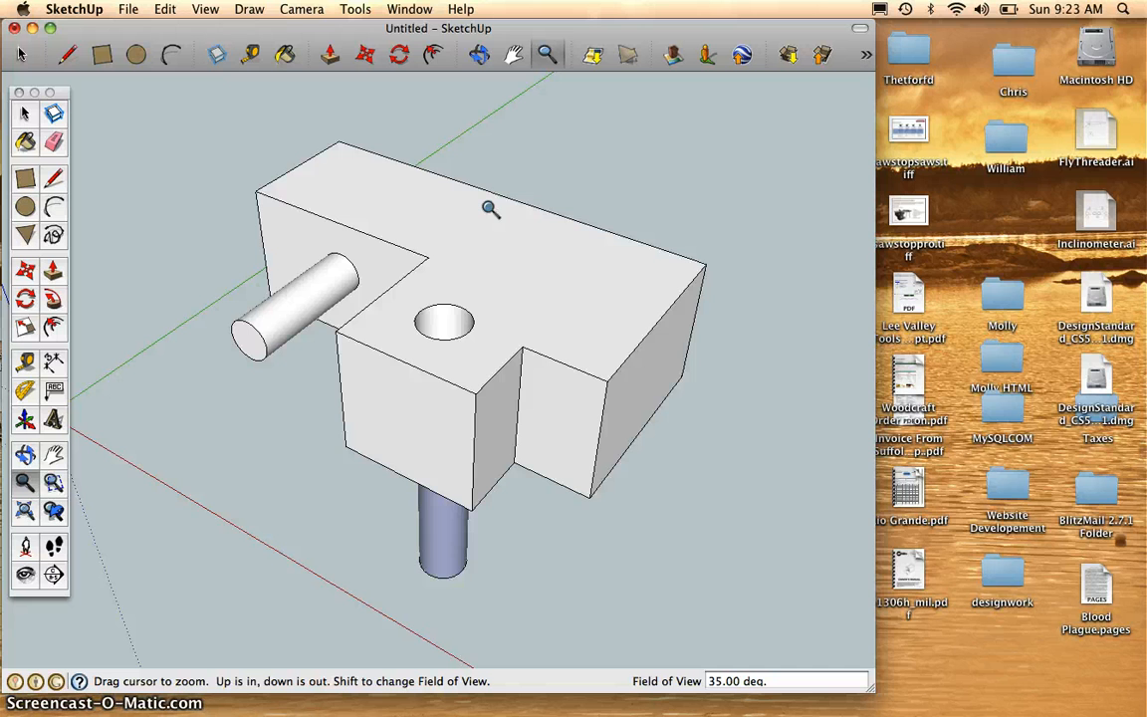
scroll(490, 208, down, 5)
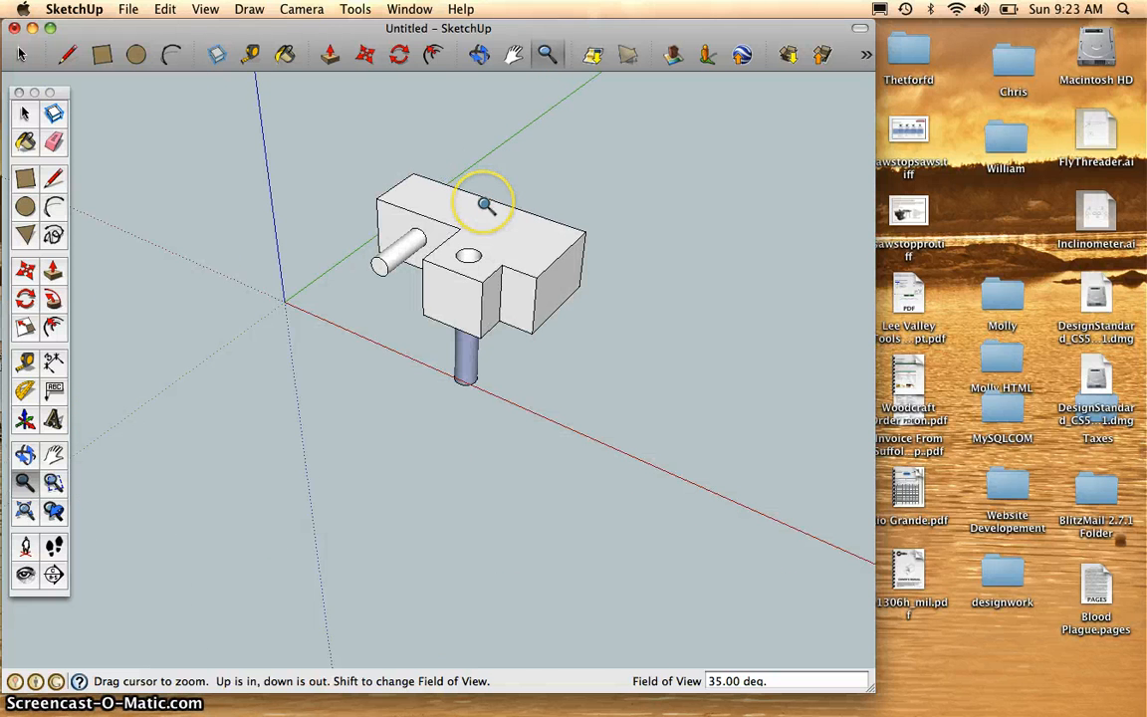
scroll(488, 206, up, 5)
scroll(486, 207, up, 2)
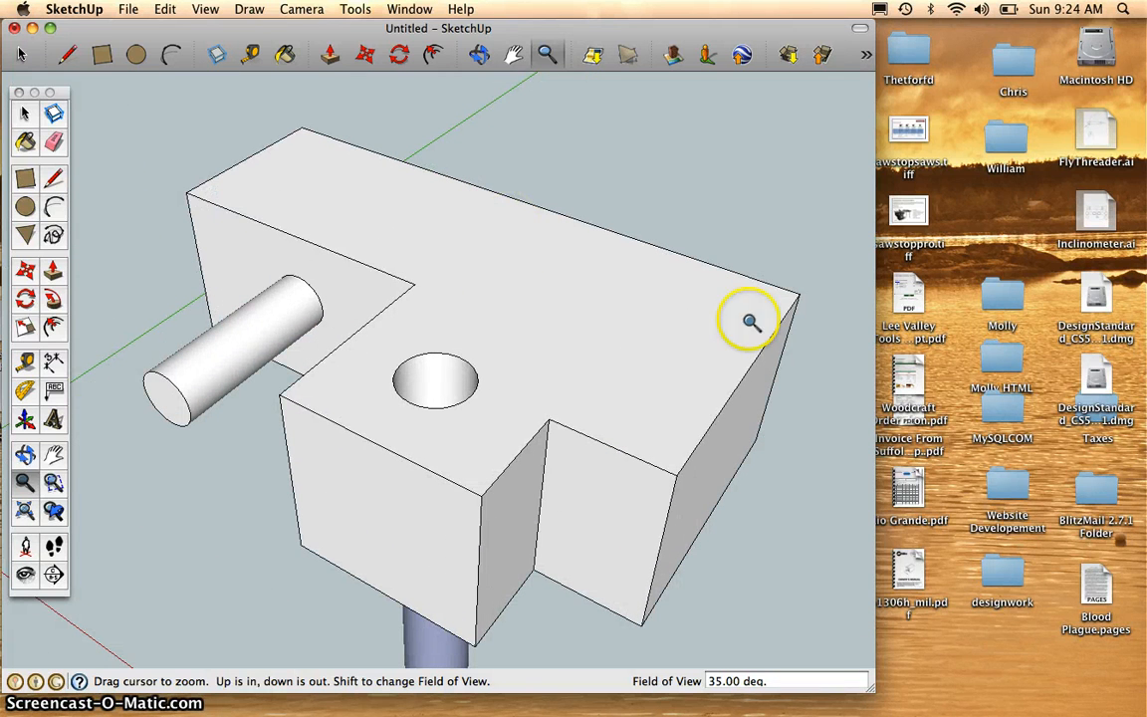
scroll(719, 318, down, 3)
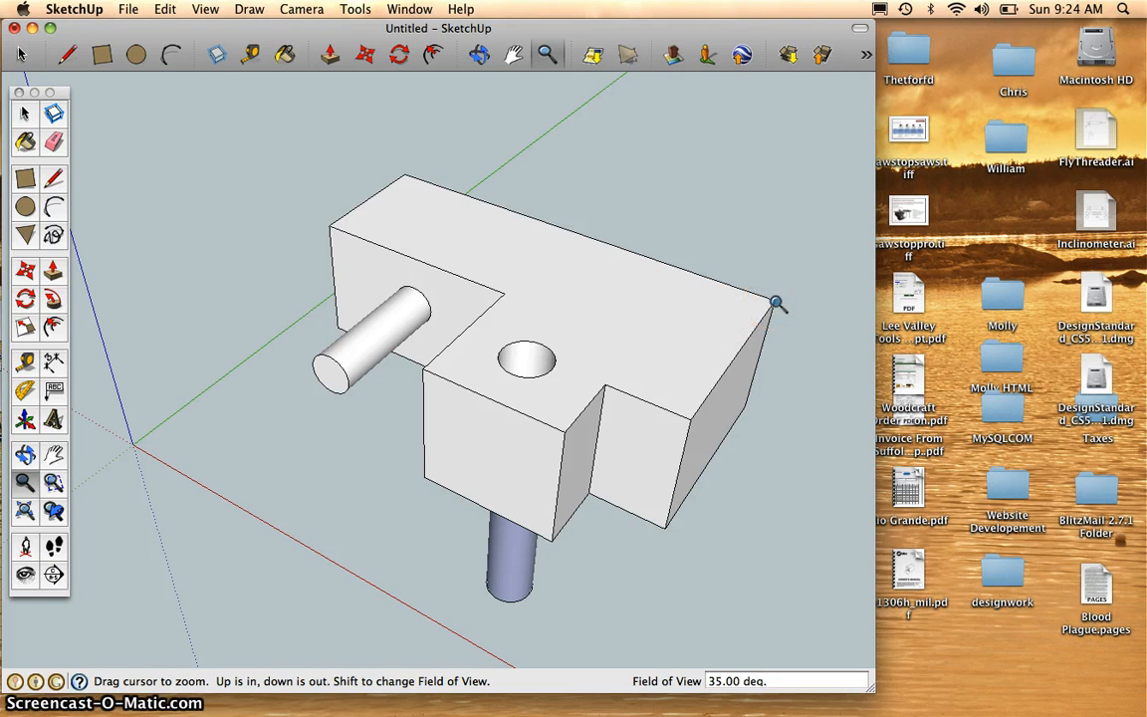
scroll(775, 302, up, 6)
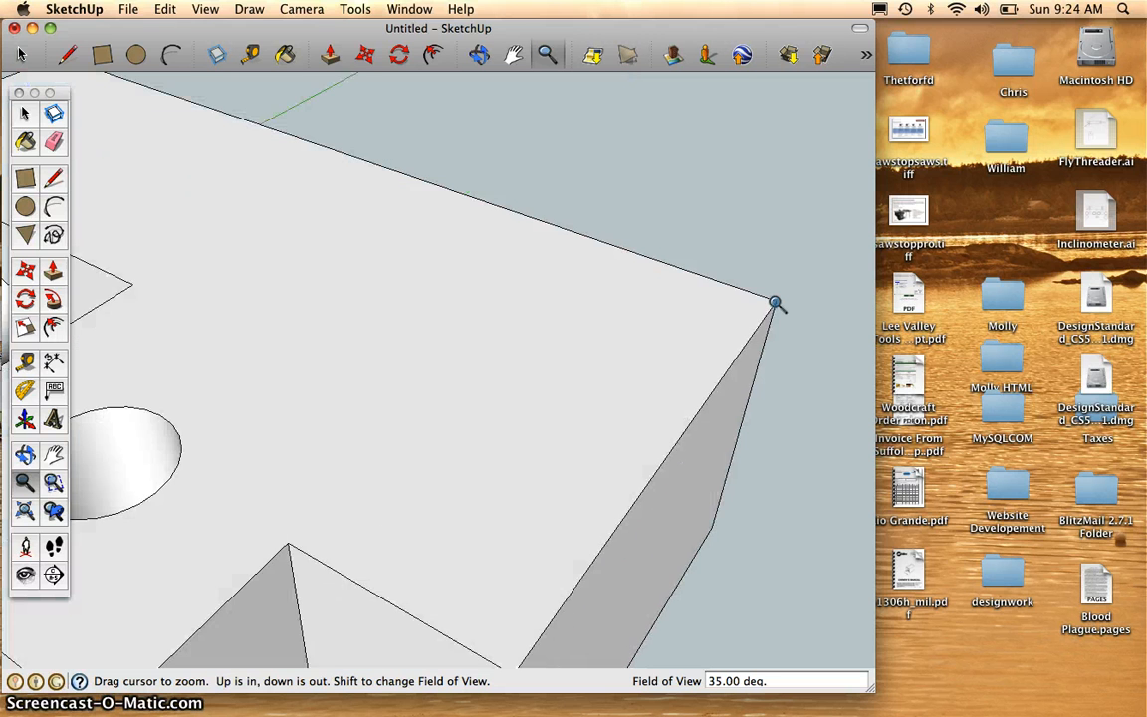
Zoom in and out on the end of the protruding side cylinder, and fit the whole model in view
scroll(776, 302, up, 2)
scroll(776, 302, down, 10)
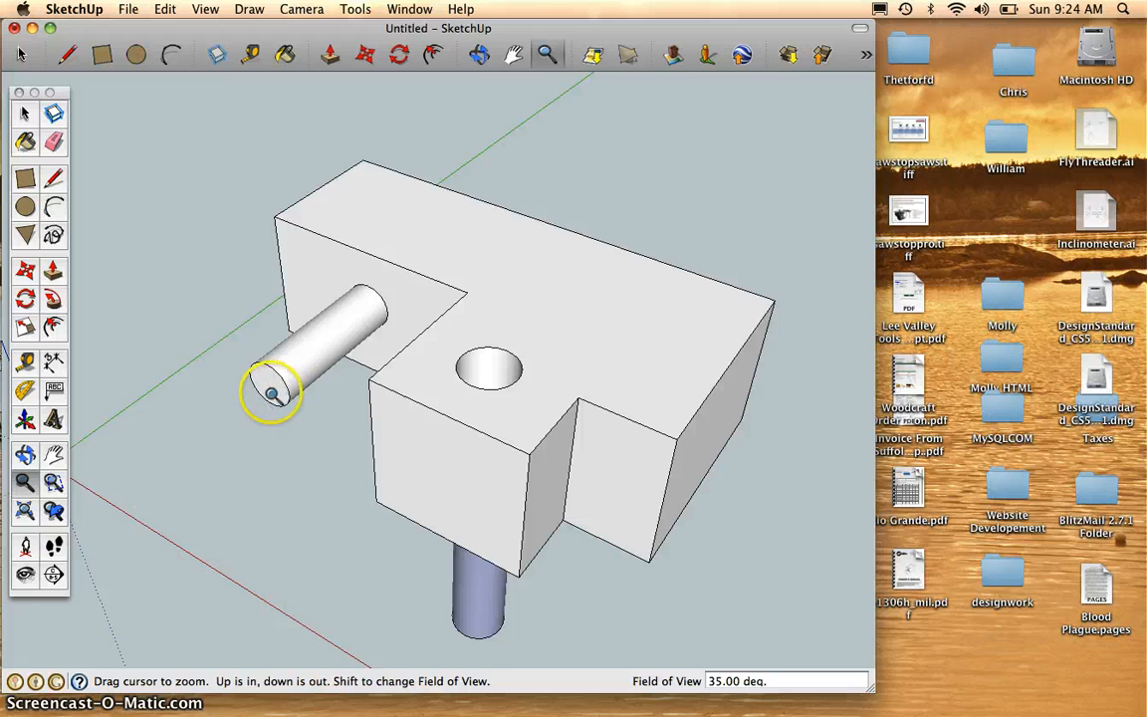
scroll(289, 396, up, 5)
scroll(272, 396, up, 3)
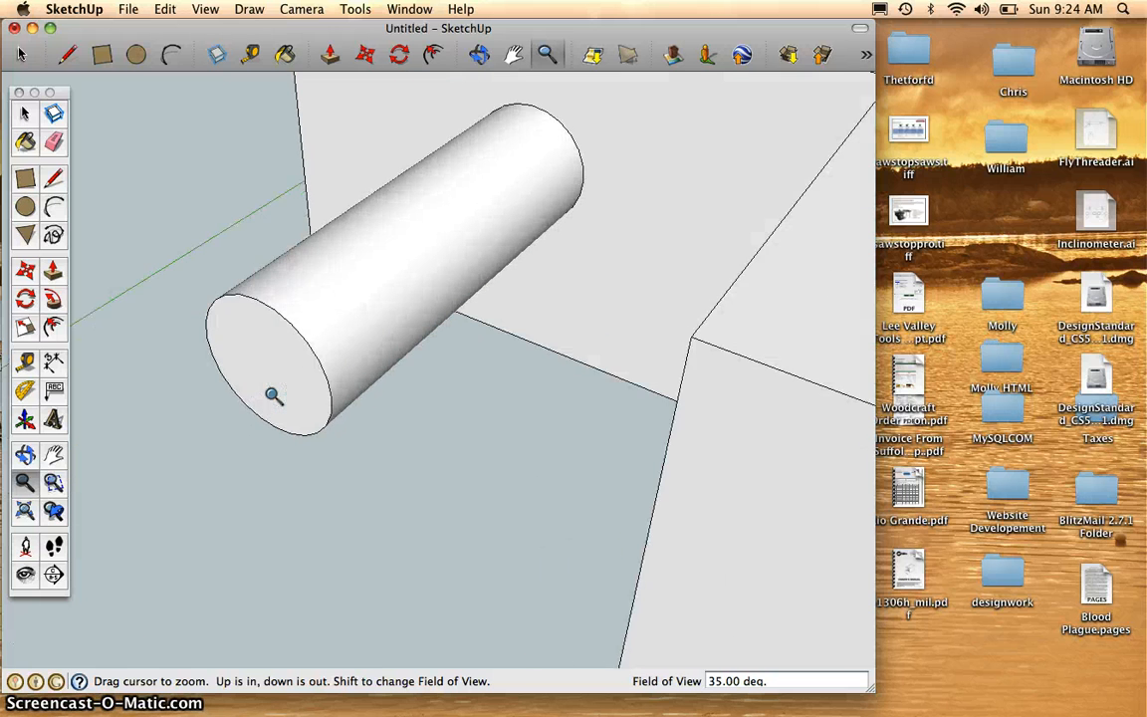
scroll(272, 395, down, 8)
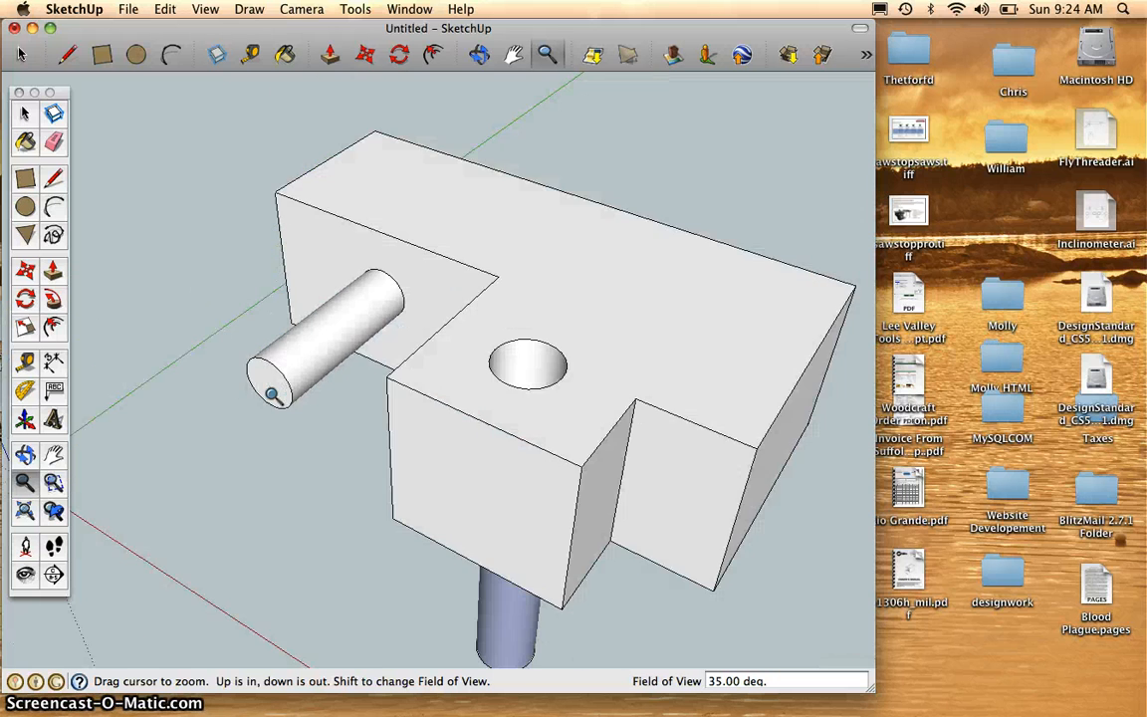
scroll(272, 396, up, 10)
scroll(274, 396, up, 1)
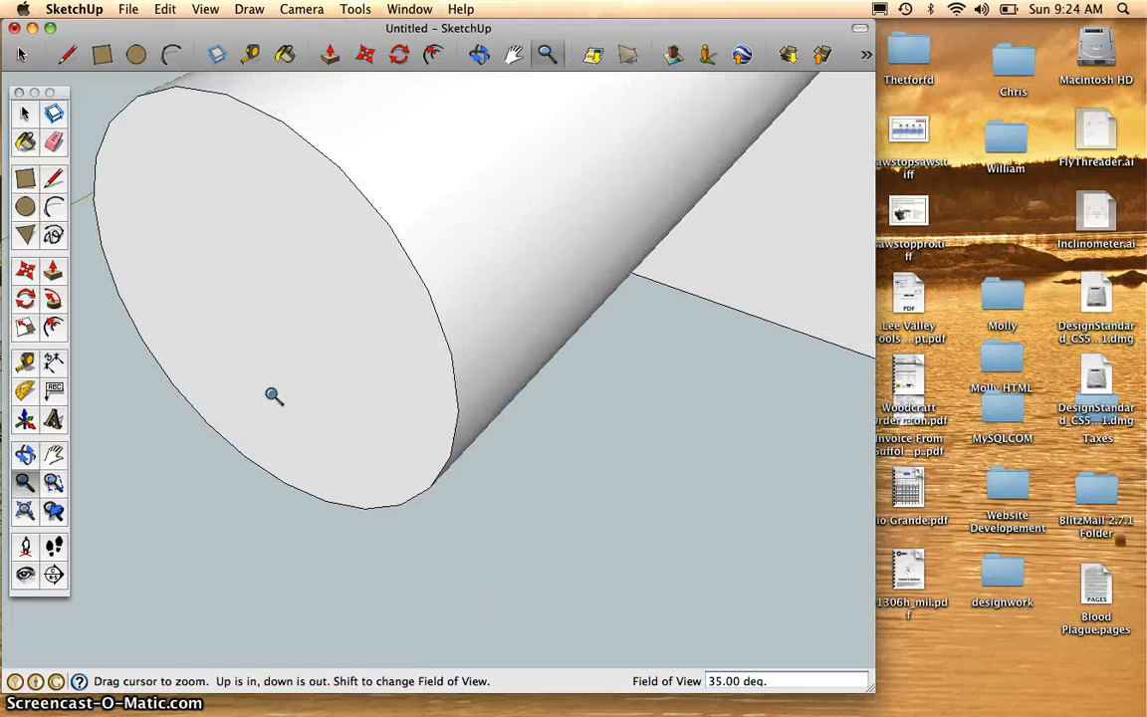
click(25, 512)
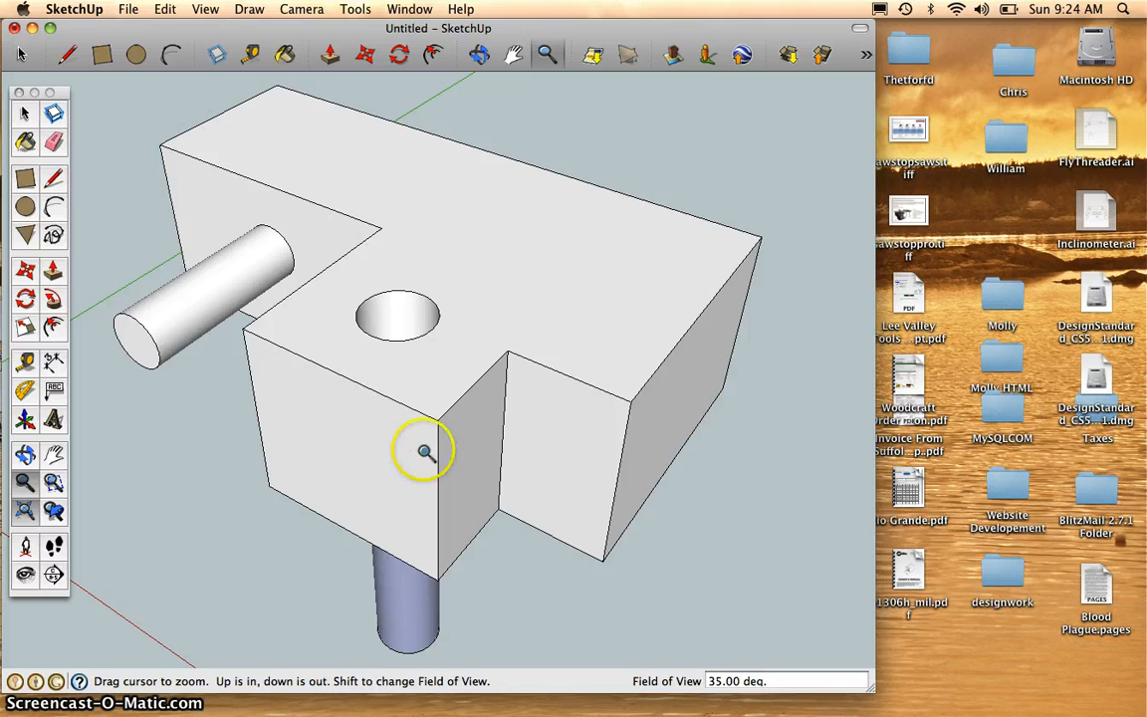
View the solid from the standard Top view, and switch to the standard Iso view
click(304, 11)
mouse_move(331, 64)
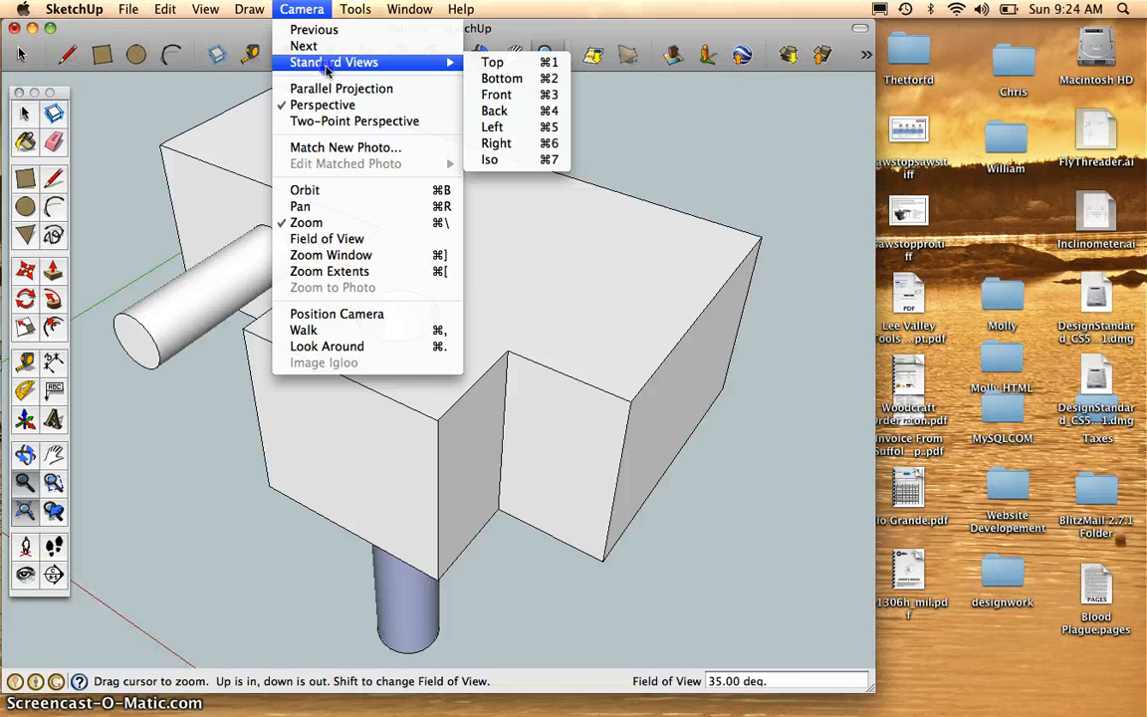
click(505, 63)
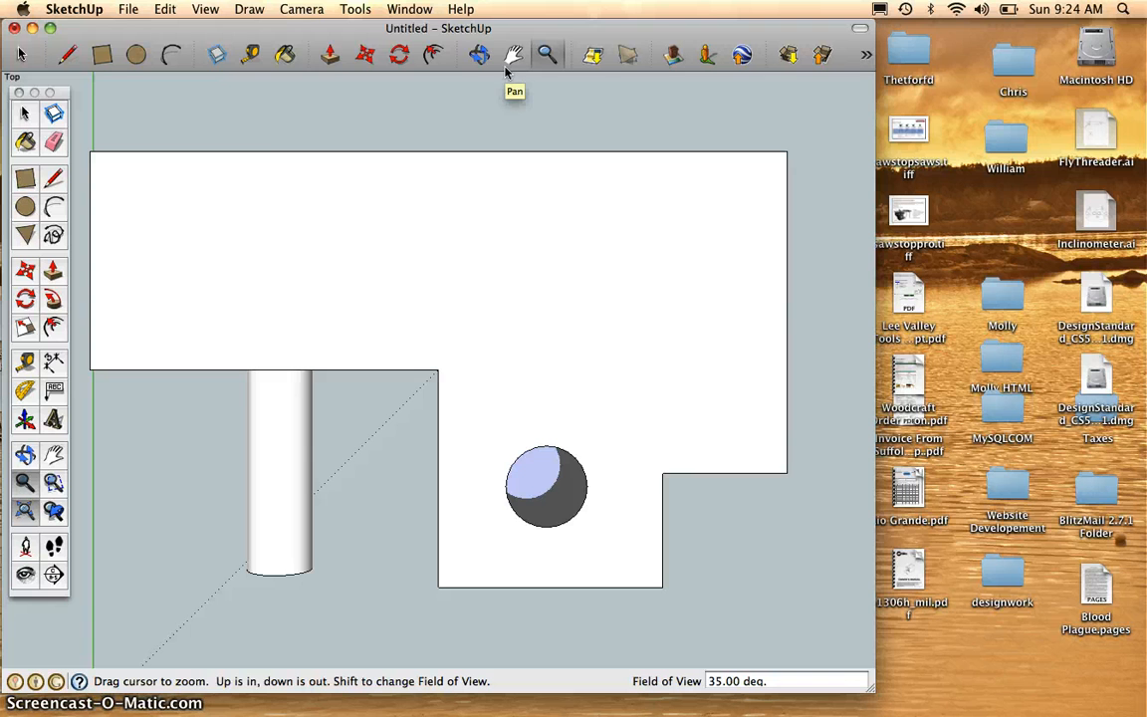
click(311, 10)
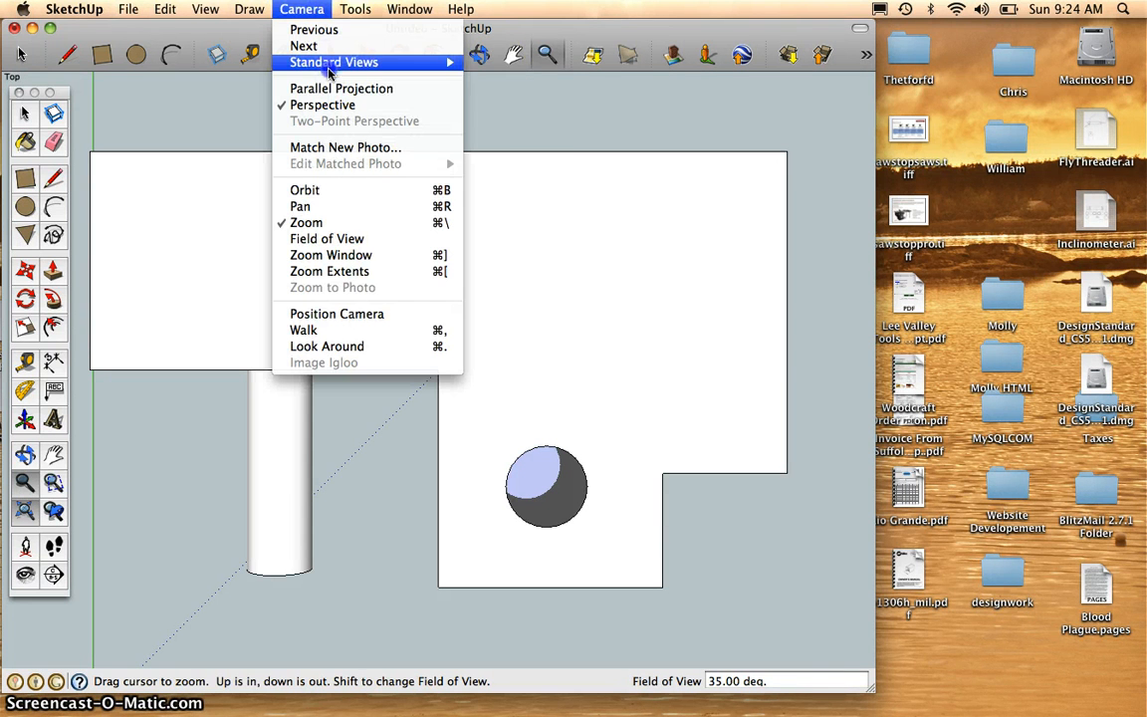
mouse_move(443, 61)
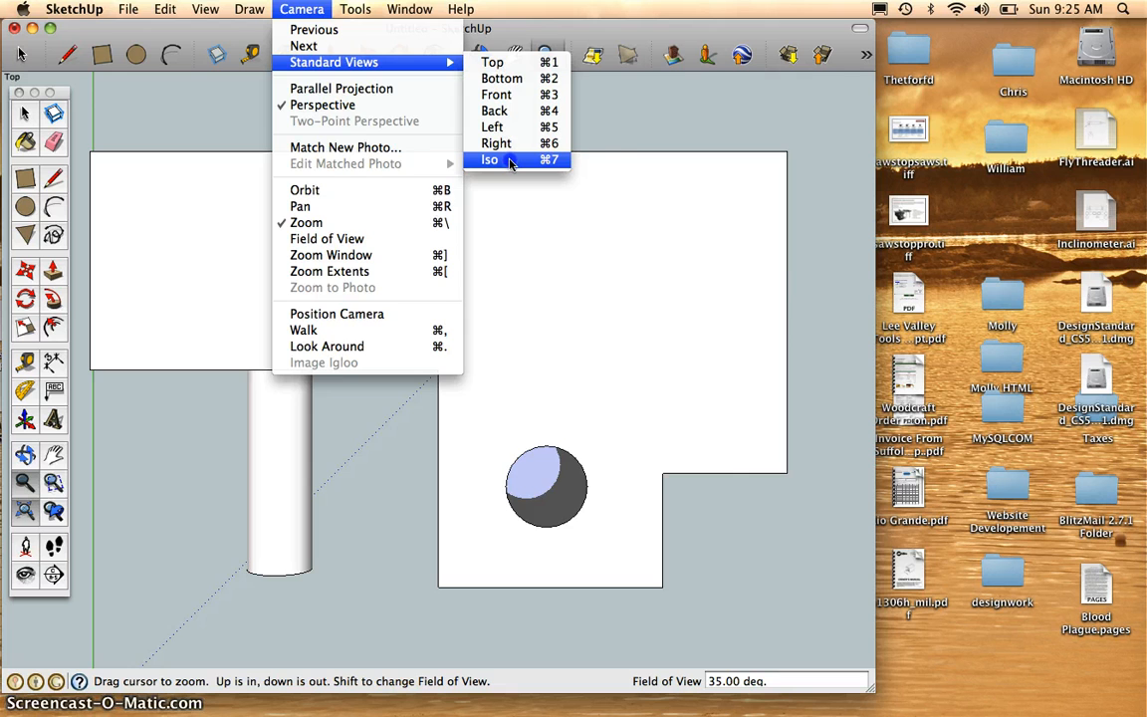
click(511, 161)
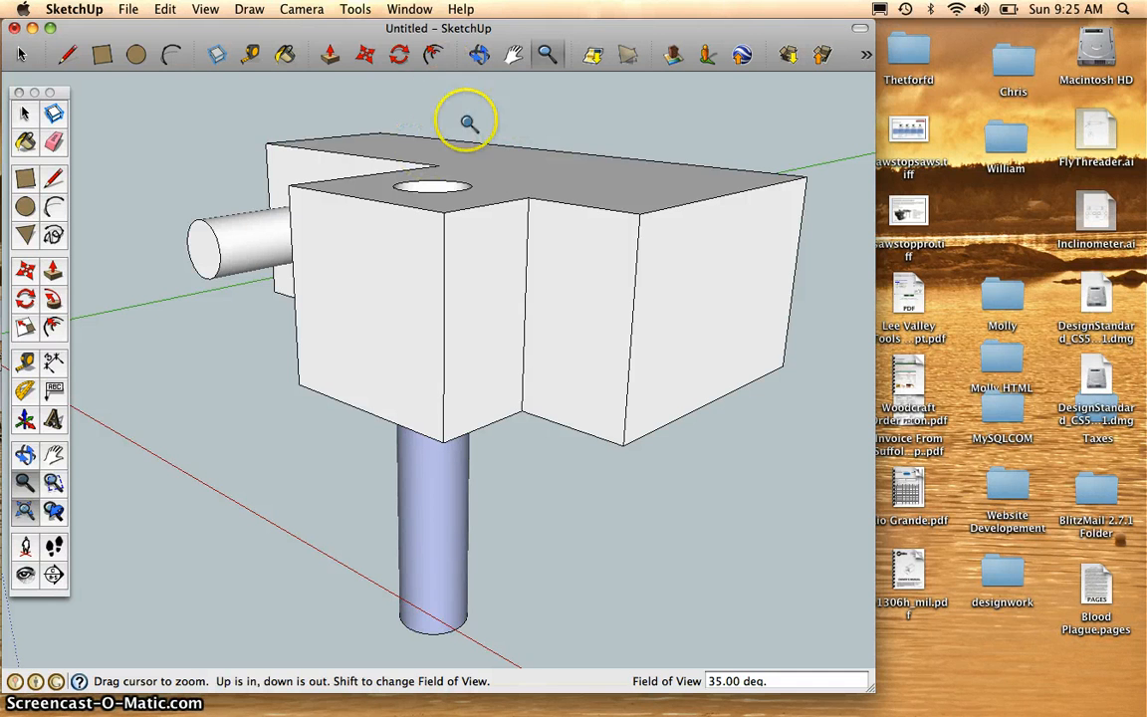
Orbit to look down onto the solid, pan across it and zoom out until the axes' origin is in view
click(479, 54)
drag(468, 129, 474, 310)
click(514, 55)
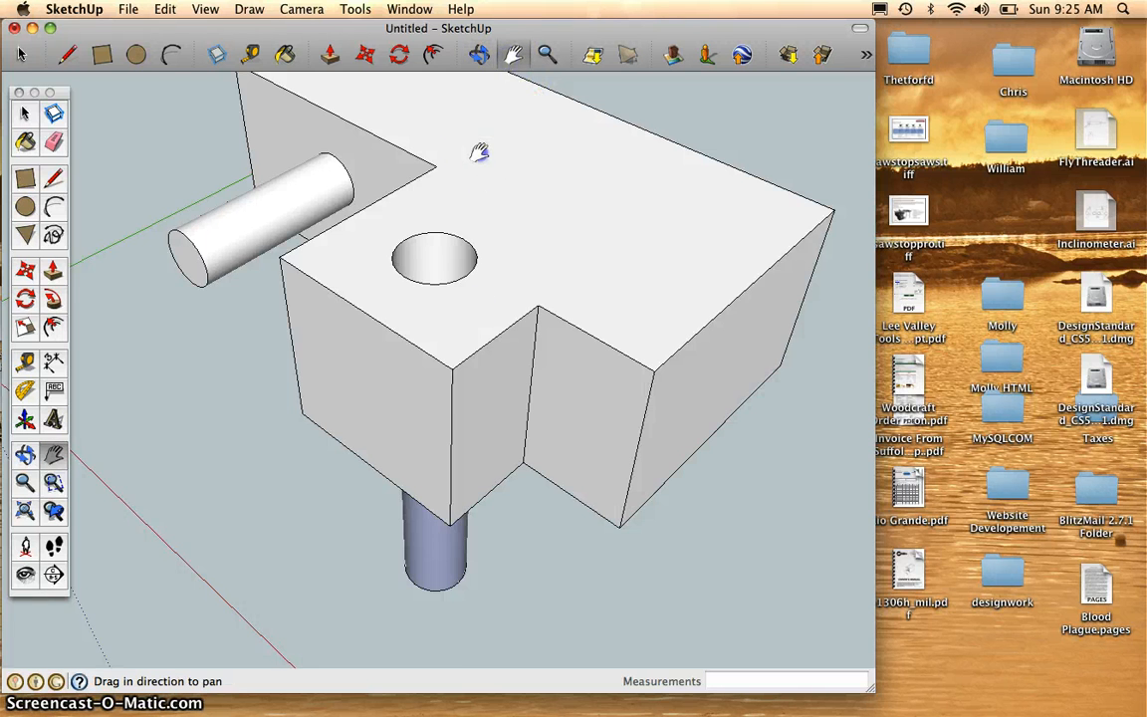
drag(480, 152, 515, 313)
click(546, 55)
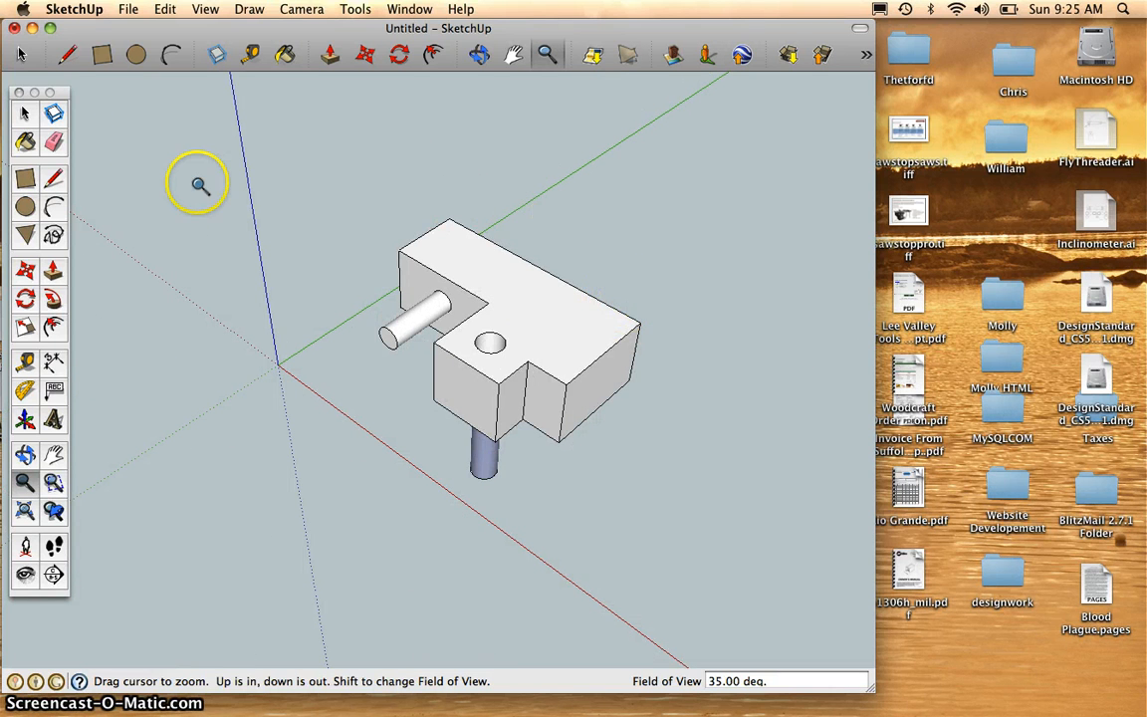
Erase the top hole's circular edge, three vertical corner edges along the solid's front side, and the top face's long back edge
click(54, 143)
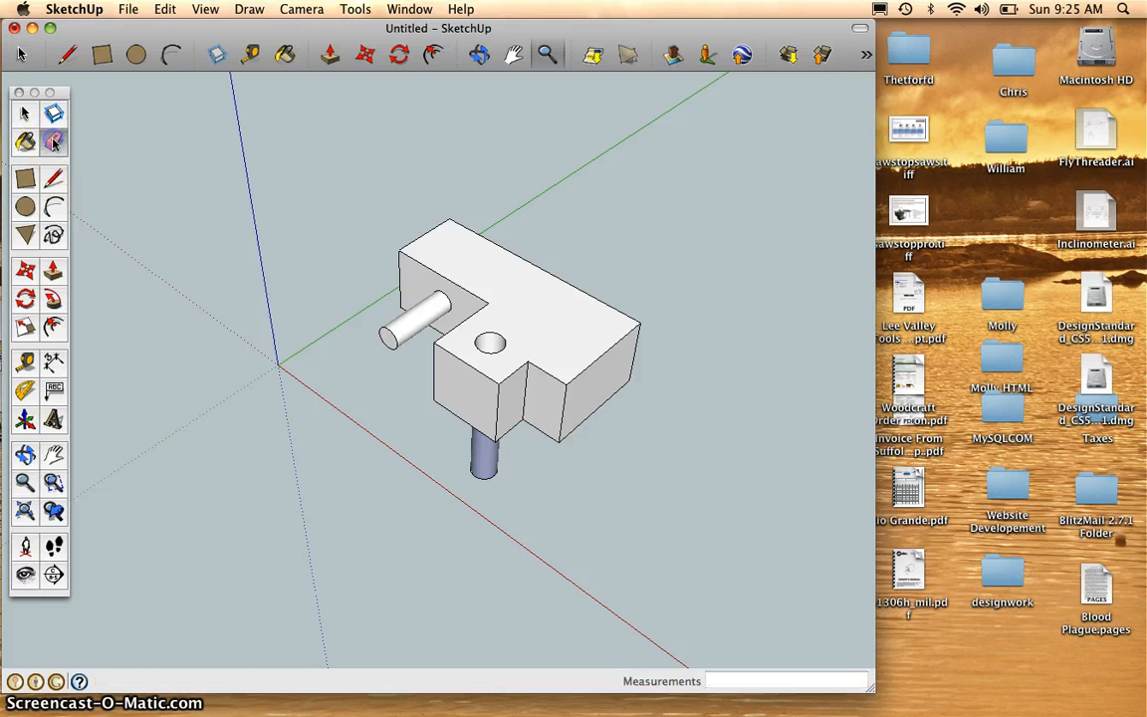
click(398, 282)
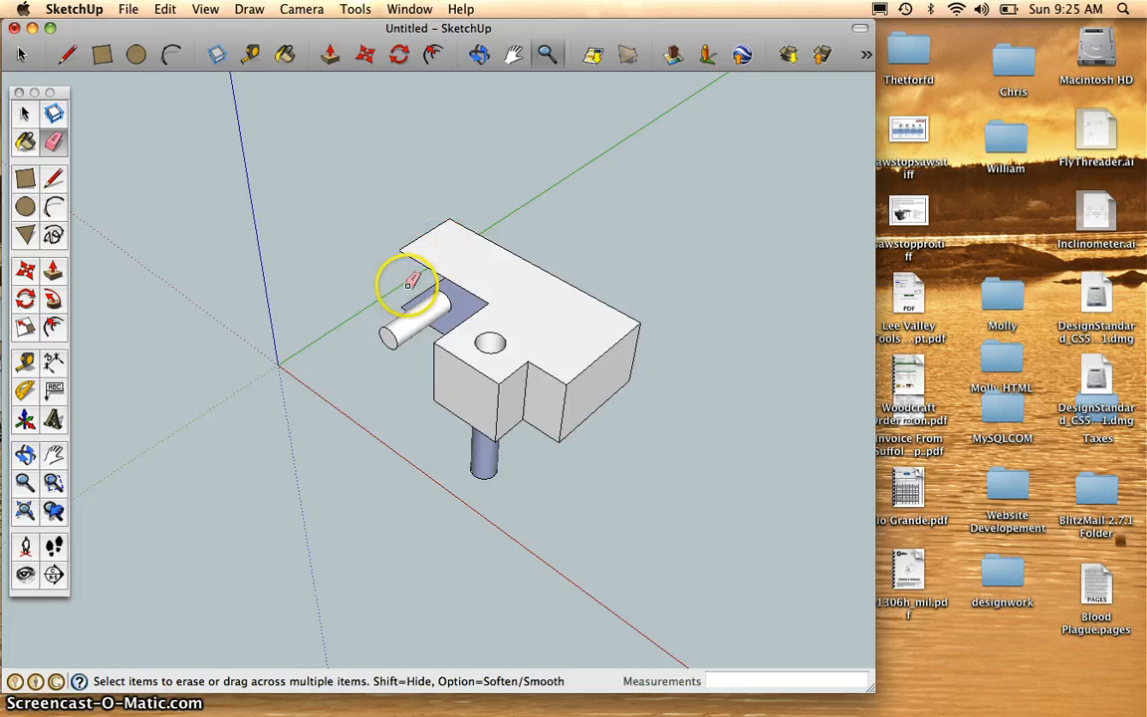
click(488, 342)
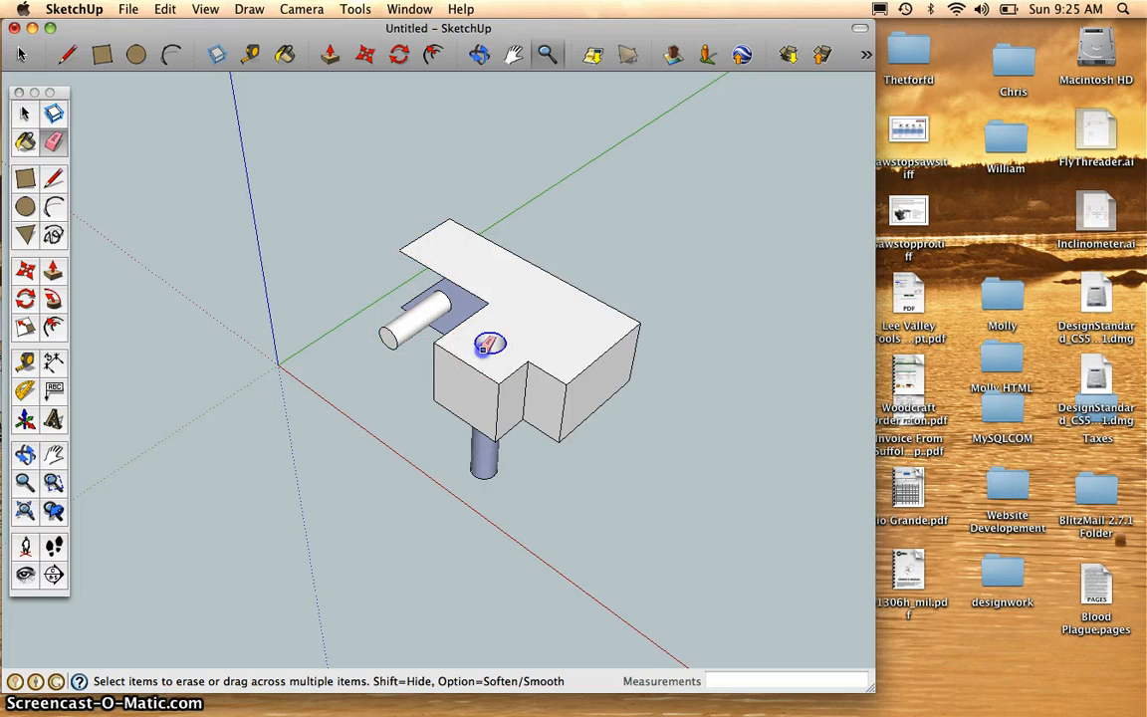
click(561, 406)
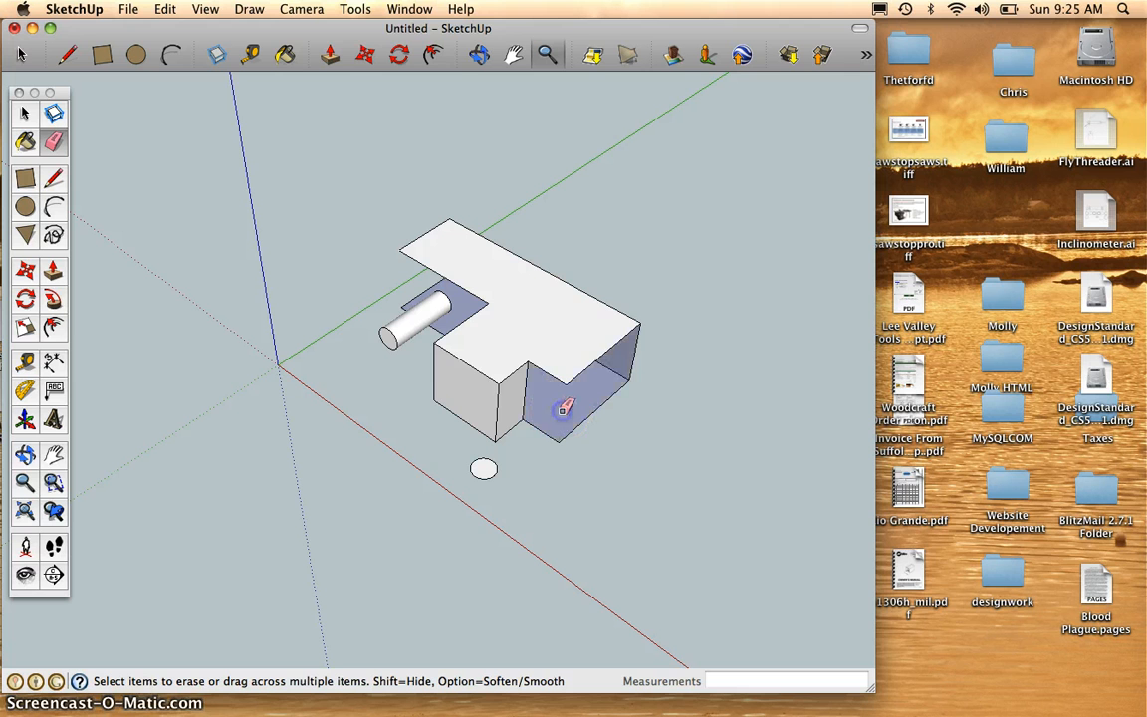
click(436, 374)
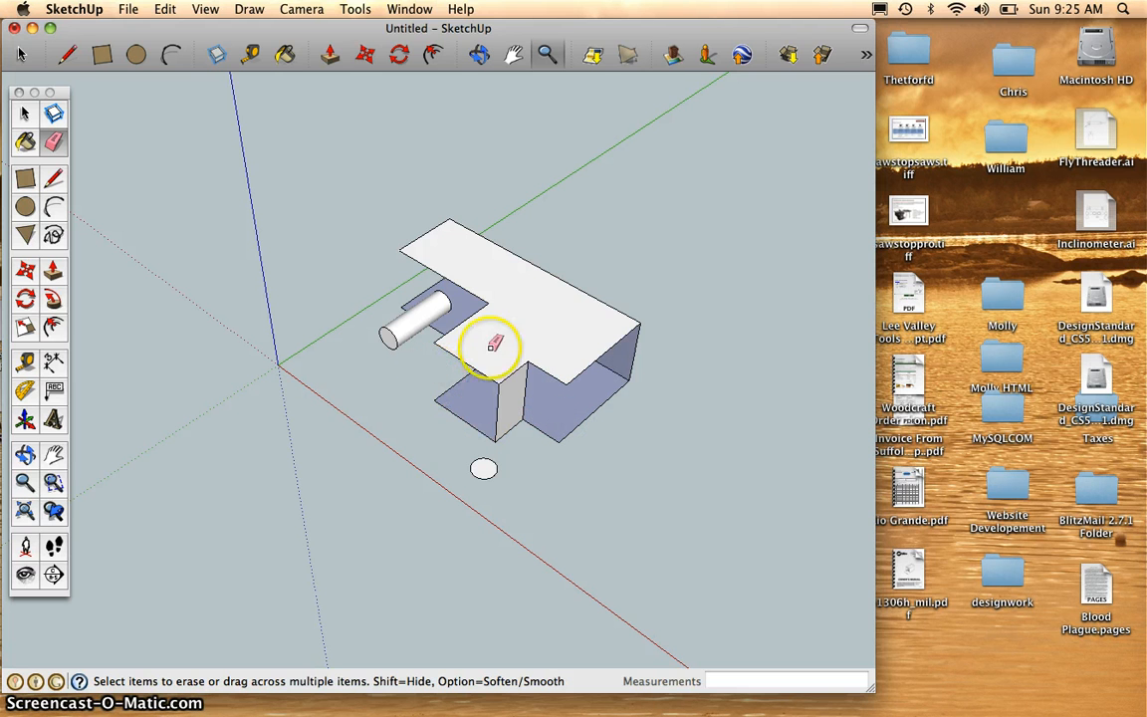
click(545, 266)
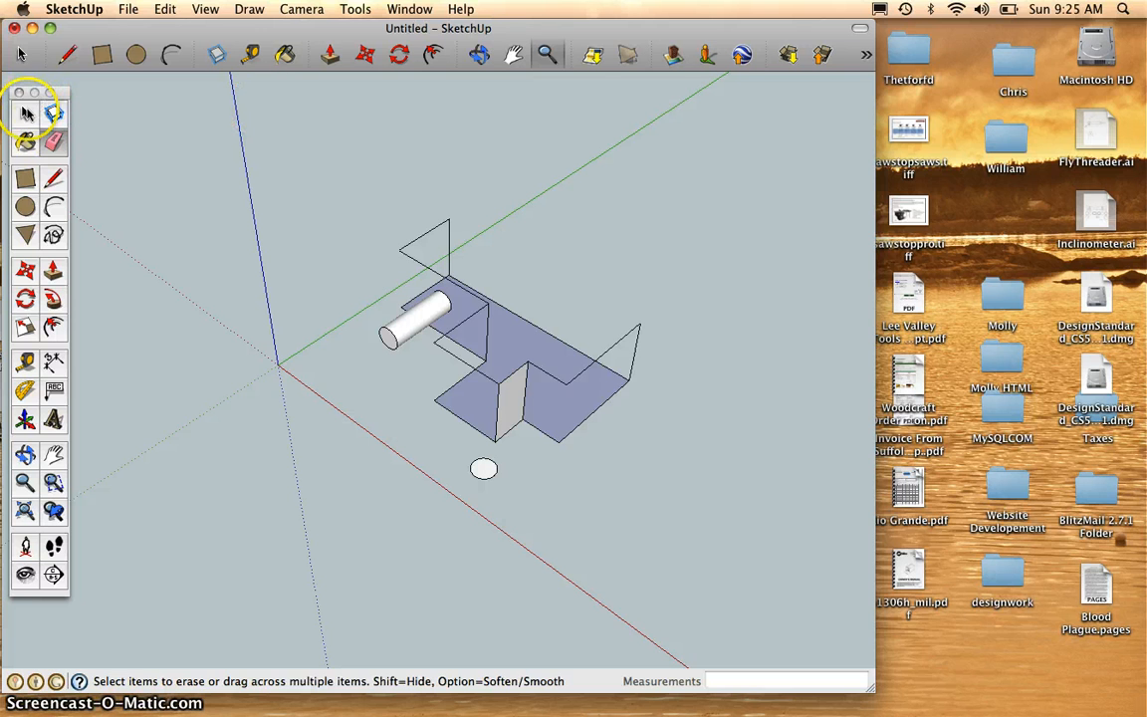
Select all the remaining faces and edges of the model and delete them
click(27, 114)
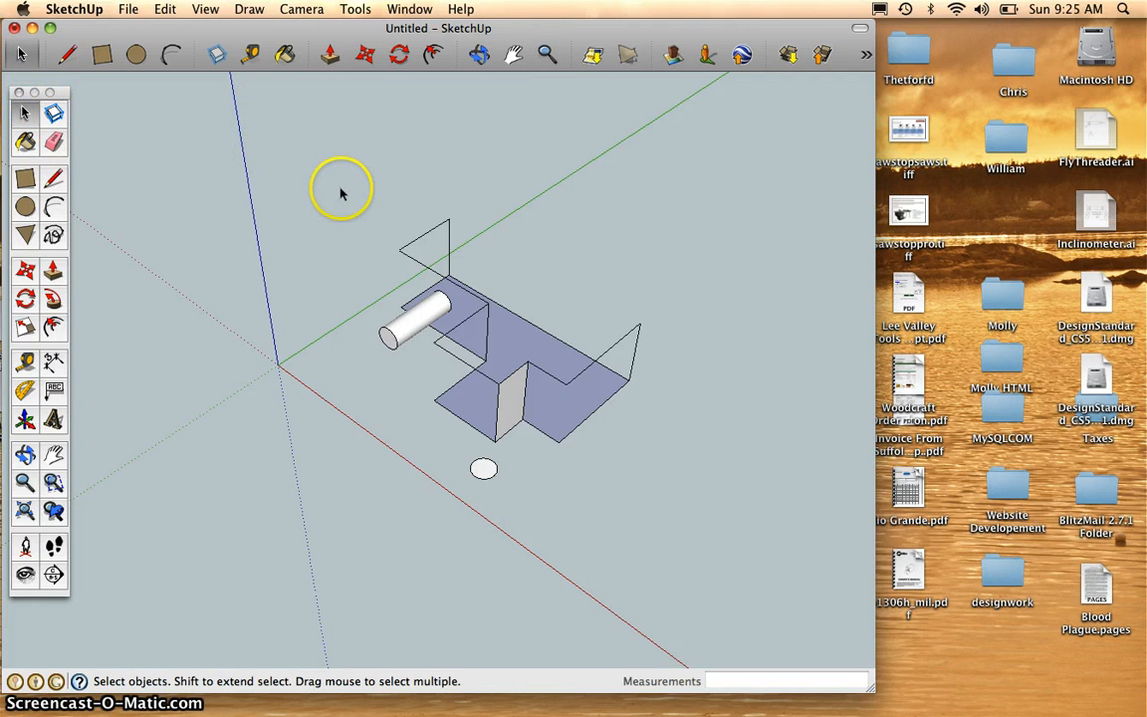
drag(320, 184, 734, 557)
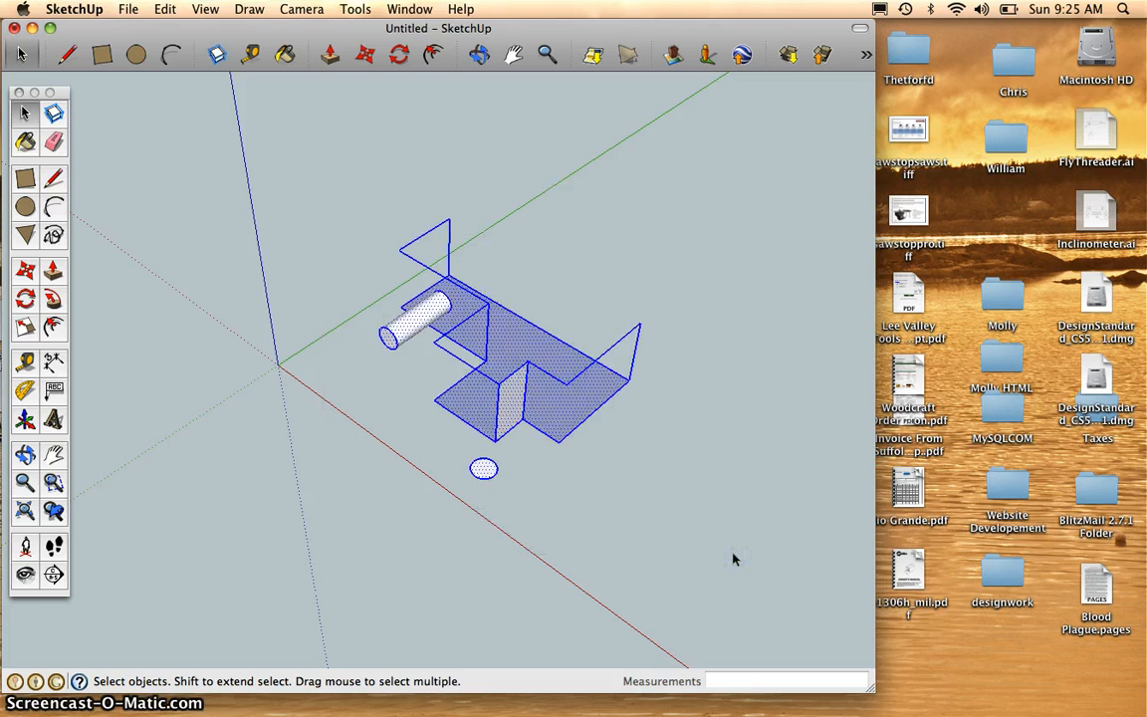
key(Delete)
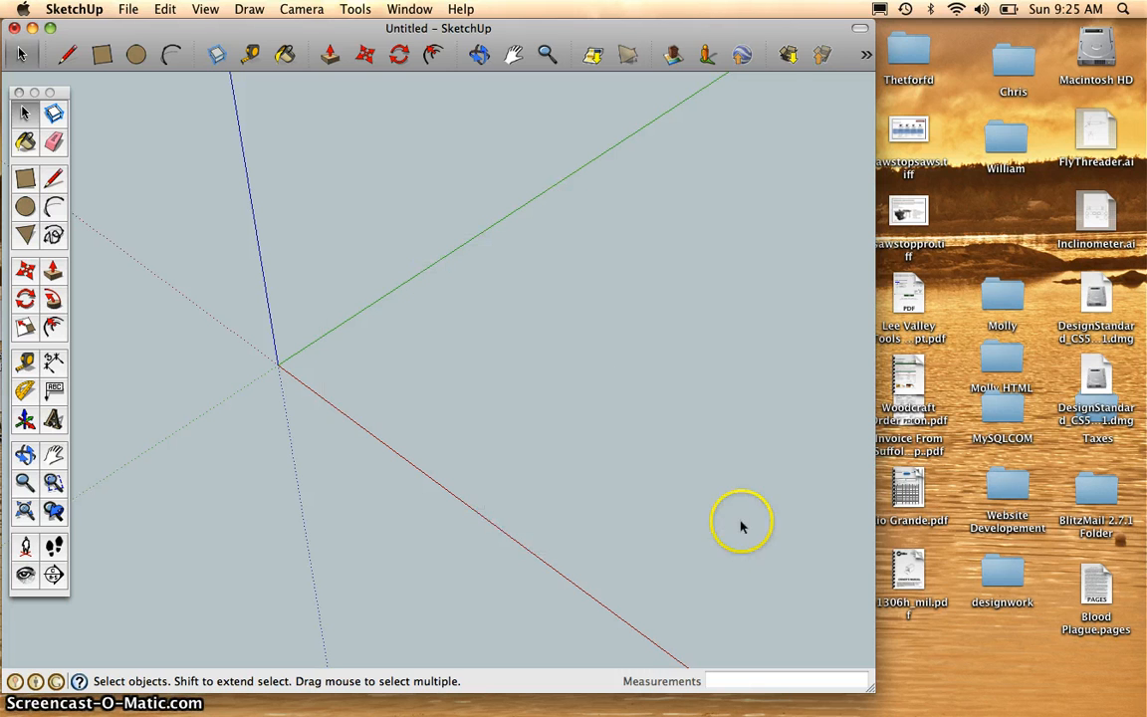